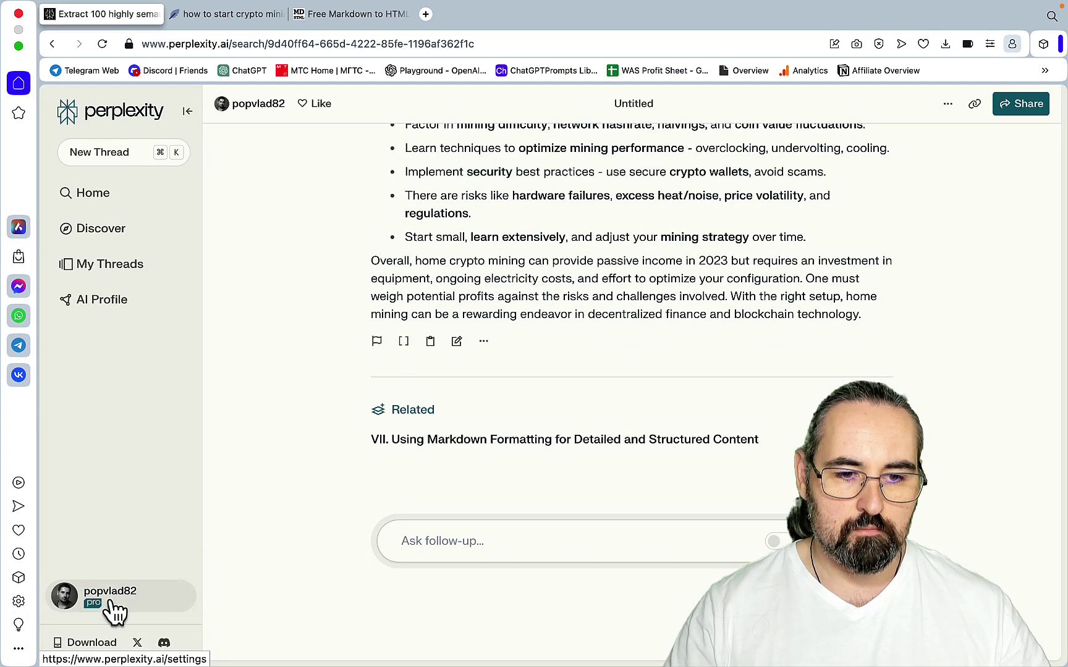
# Check the Perplexity AI model setting stays Claude 2, then go back to the home page.
pyautogui.click(114, 612)
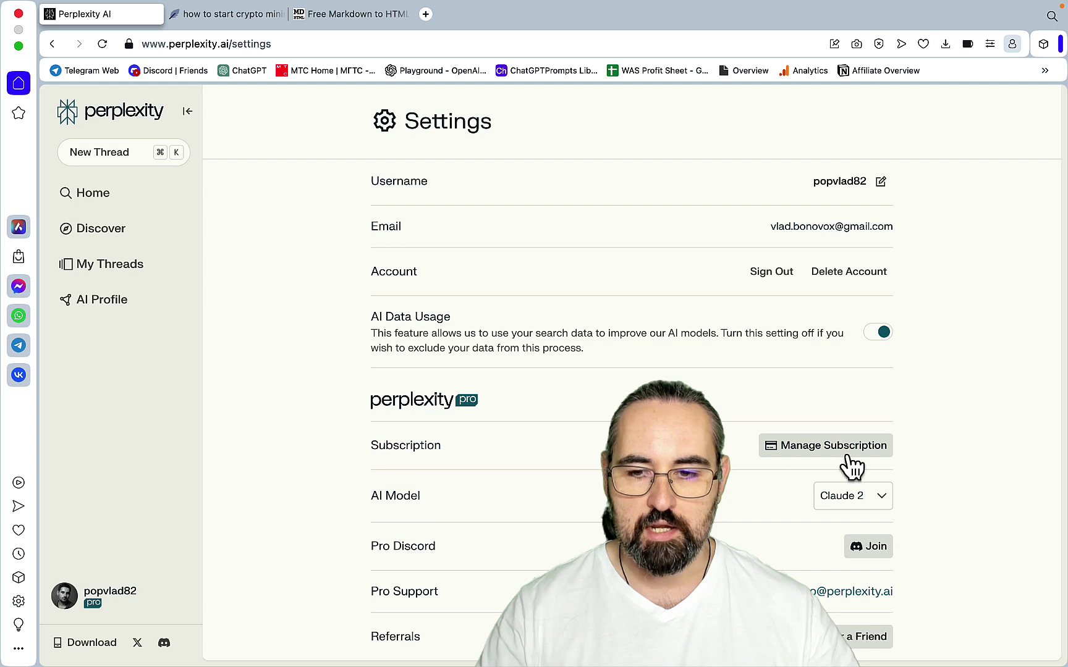
pyautogui.click(881, 498)
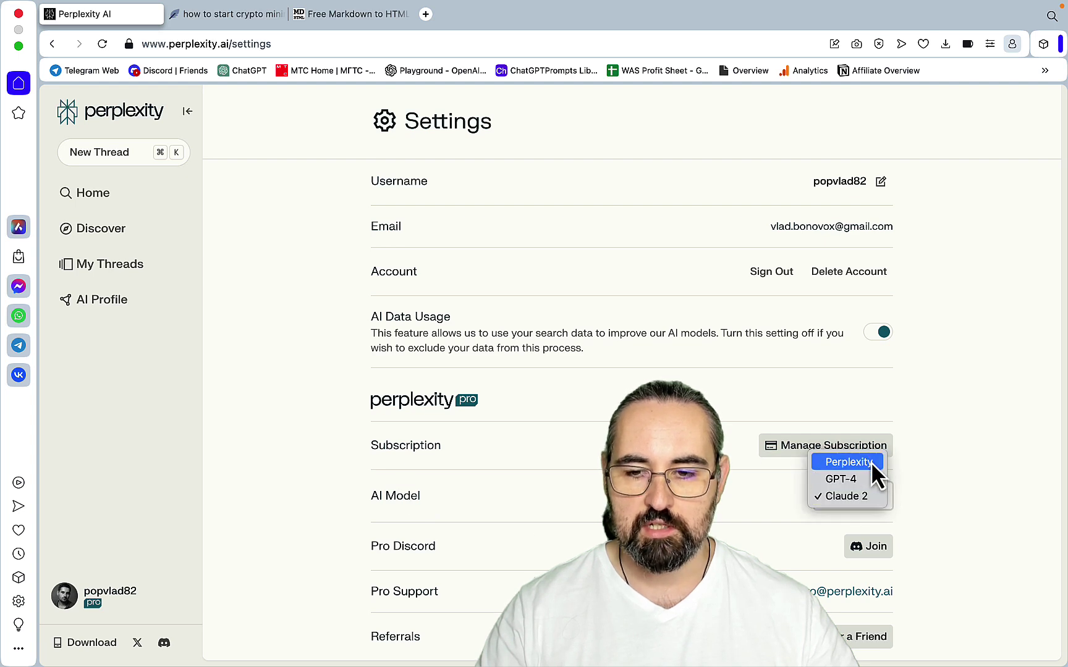
pyautogui.click(930, 494)
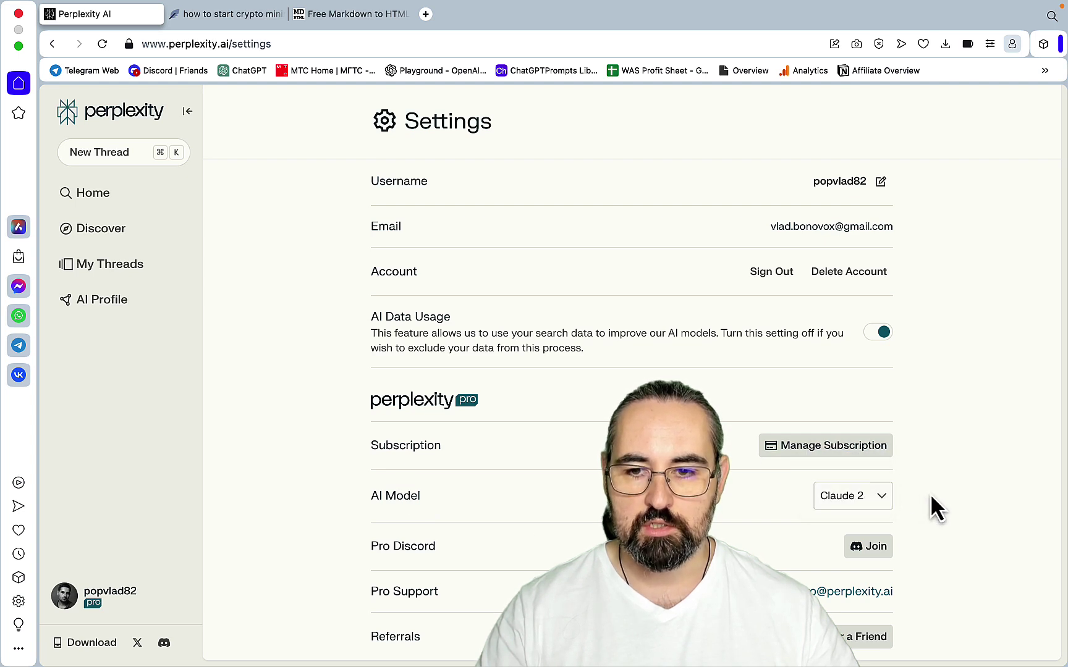
pyautogui.scroll(5, 766, 439)
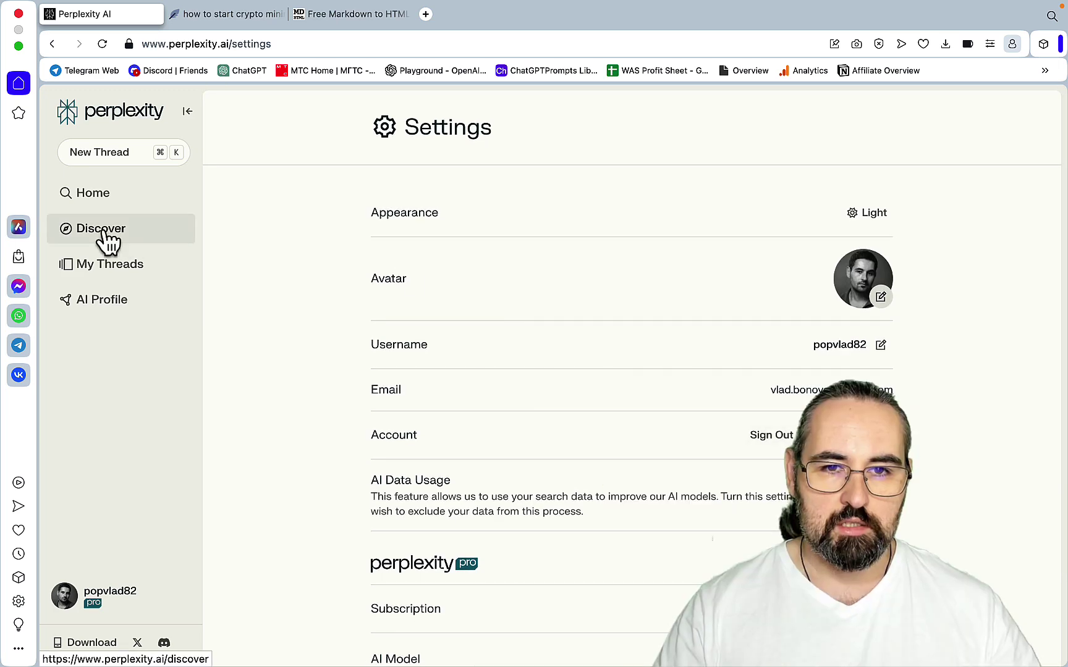
pyautogui.click(249, 20)
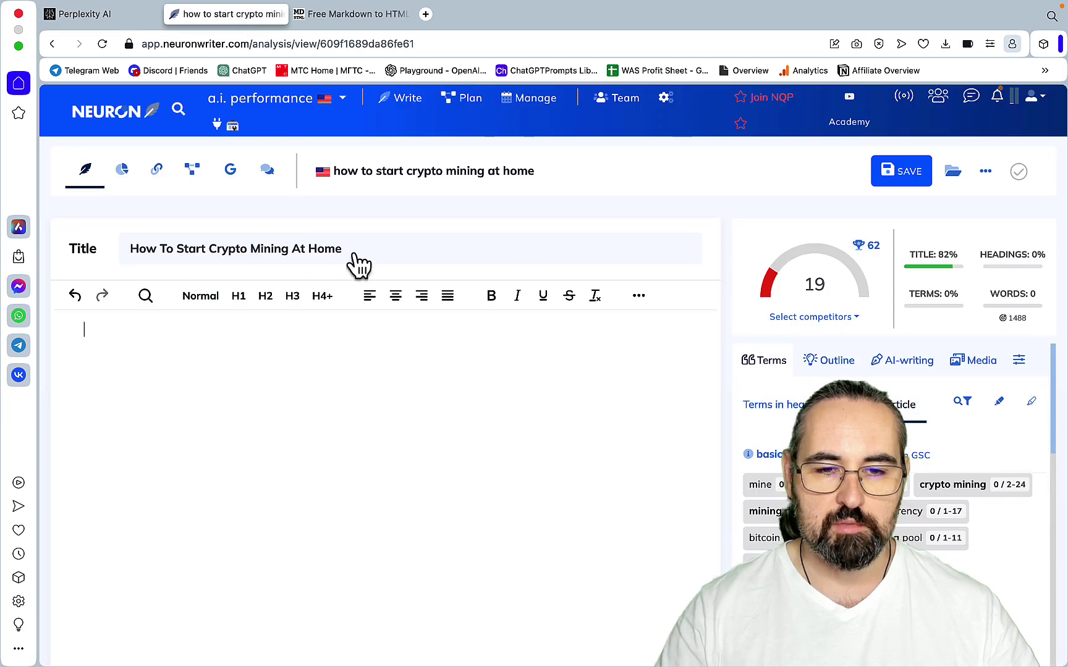
pyautogui.click(133, 16)
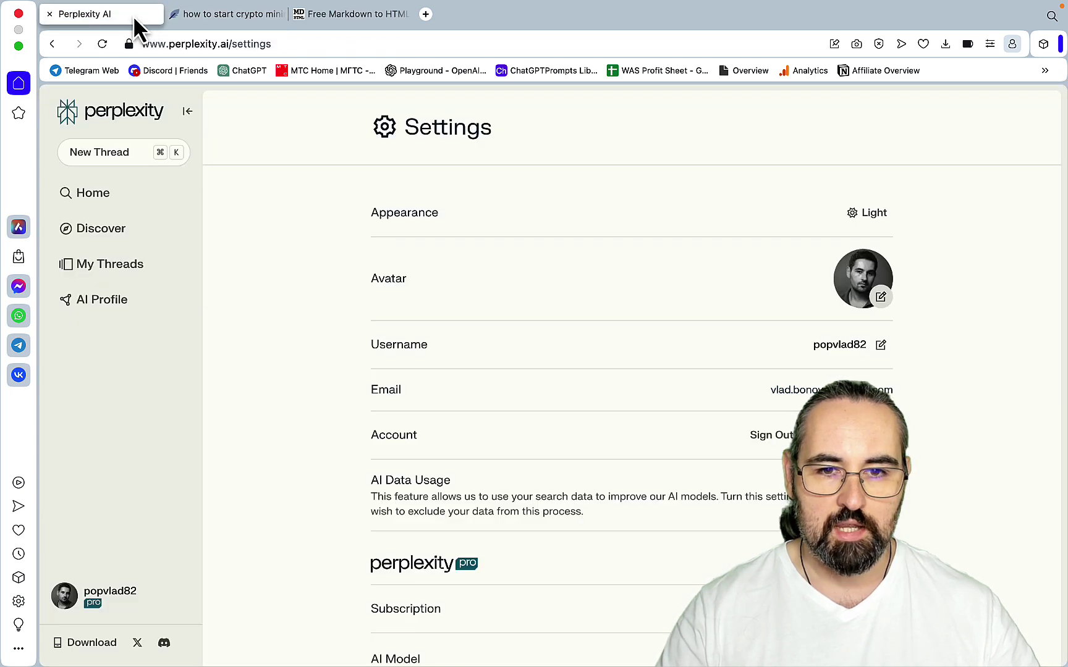
pyautogui.click(96, 195)
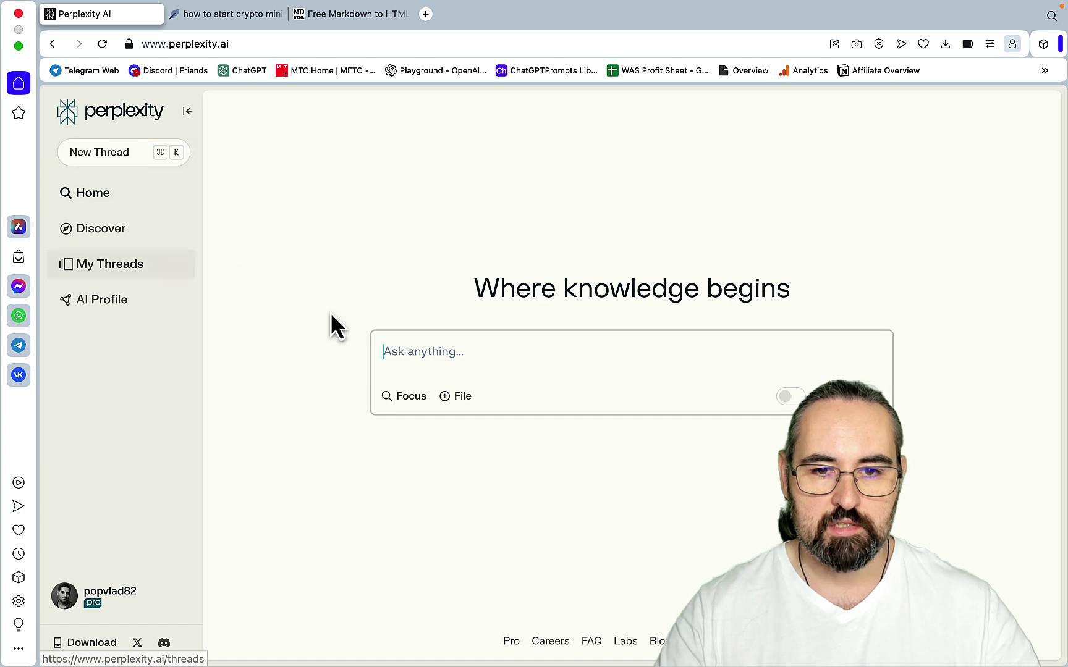
# Paste the prompt asking for 100 LSI keywords from the top-5 'How To Start Crypto Mining At Home' articles.
pyautogui.click(413, 409)
pyautogui.click(411, 409)
pyautogui.click(411, 410)
pyautogui.click(409, 352)
pyautogui.write('Extract 100 highly semantically related LSI keywords as a comma separated list for the top-5 performing articles for "How To Start Crypto Mining At Home"')
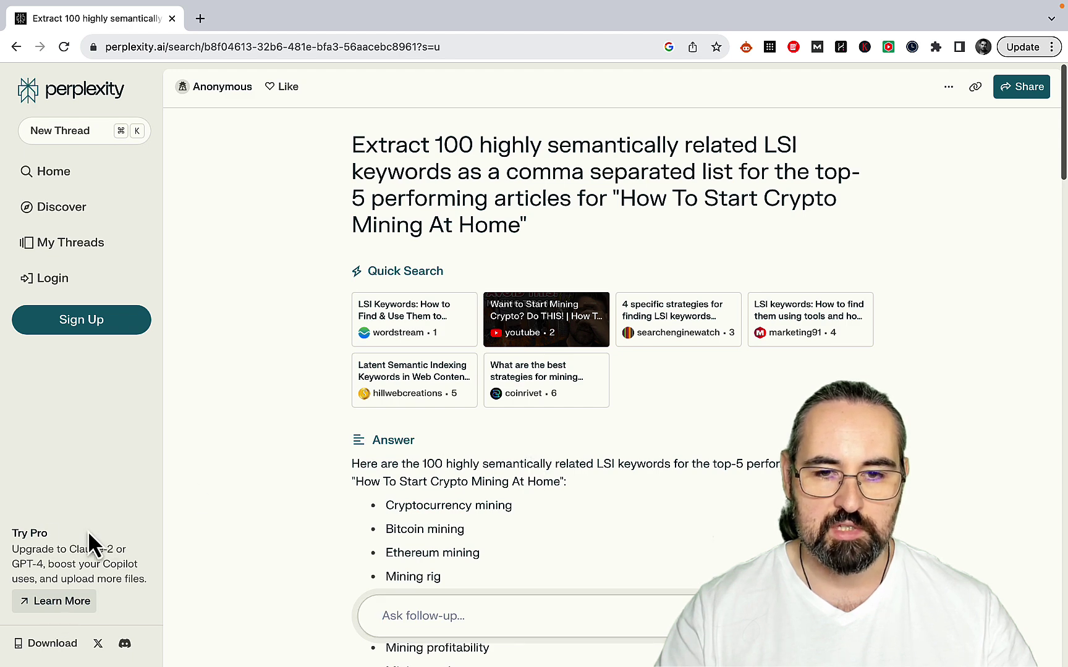
# Scroll through the Claude 2 answer to review the comma-separated list of 100 LSI keywords.
pyautogui.scroll(-20, 444, 460)
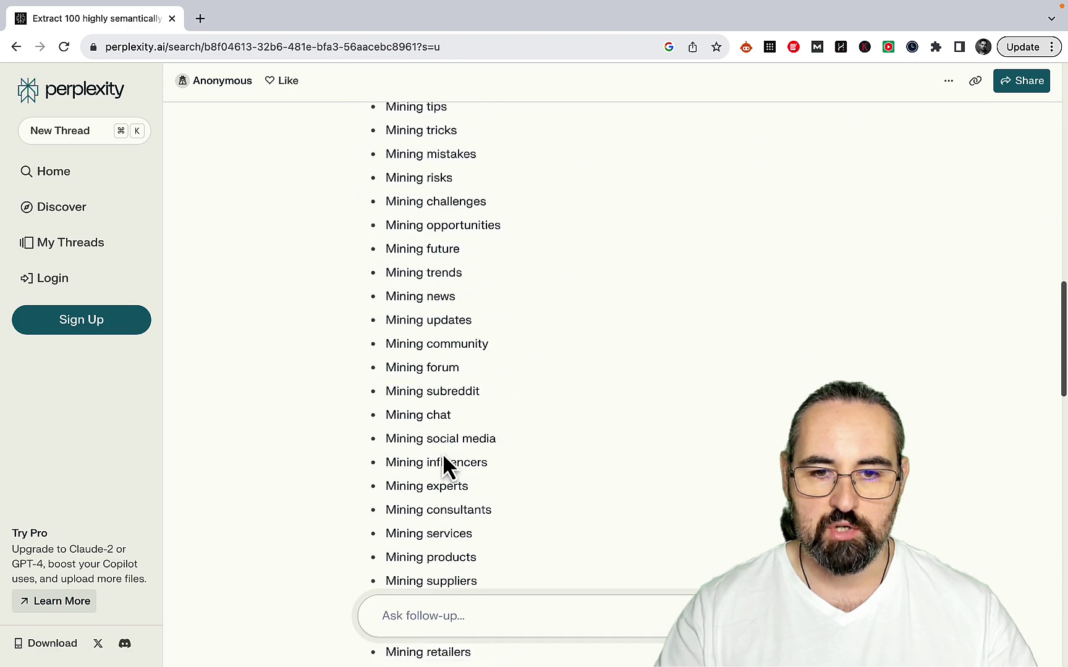
pyautogui.scroll(-12, 443, 453)
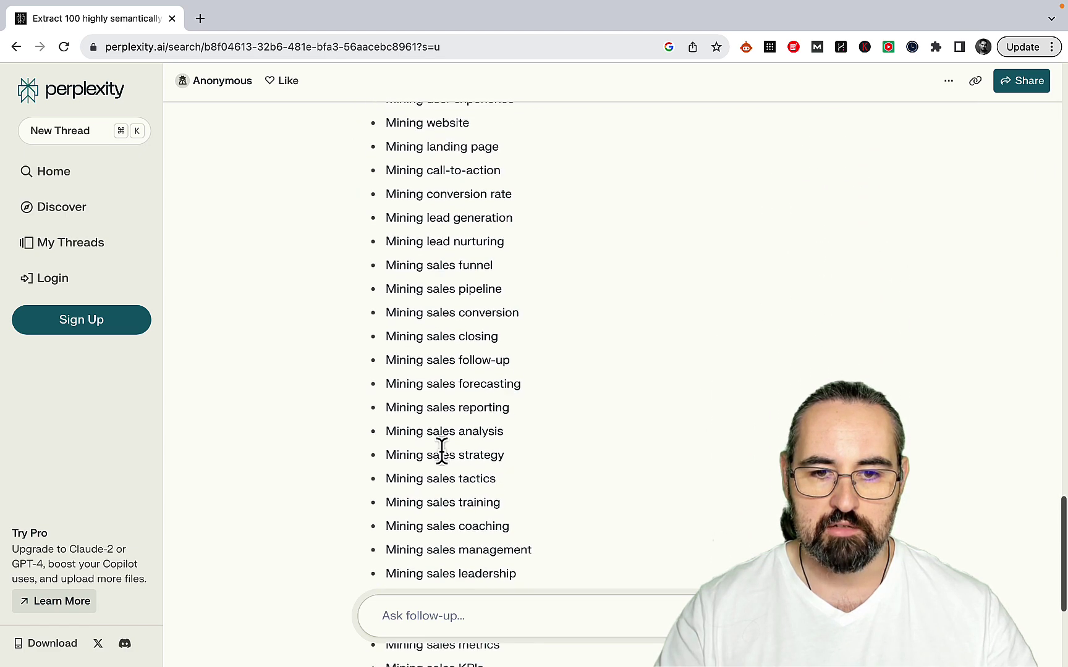
pyautogui.scroll(20, 443, 453)
pyautogui.scroll(20, 442, 453)
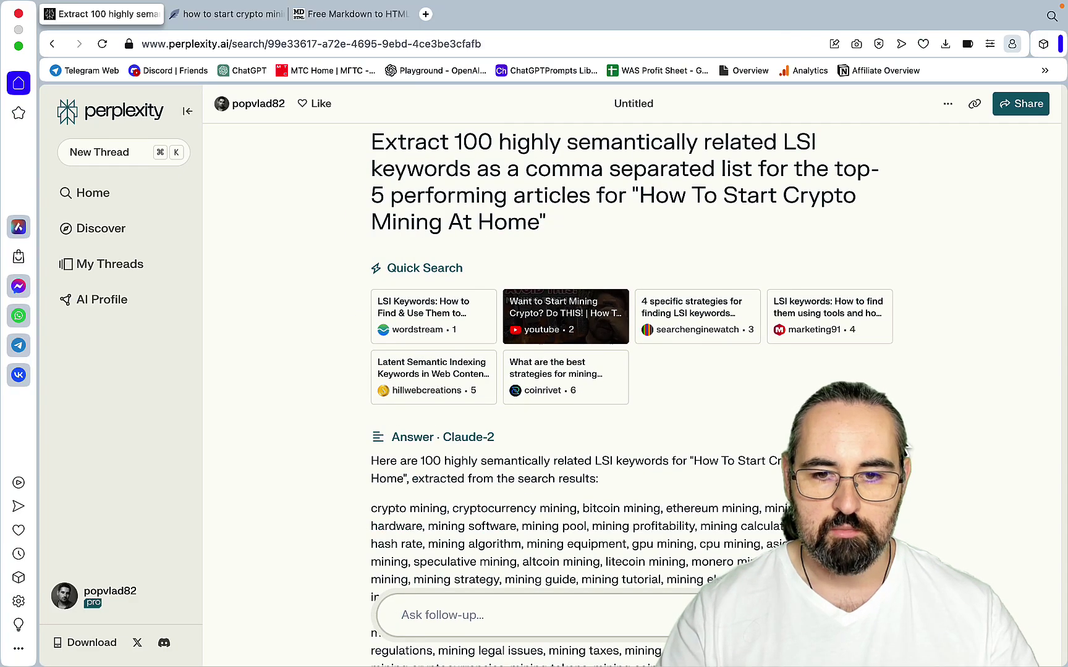
pyautogui.scroll(-2, 905, 448)
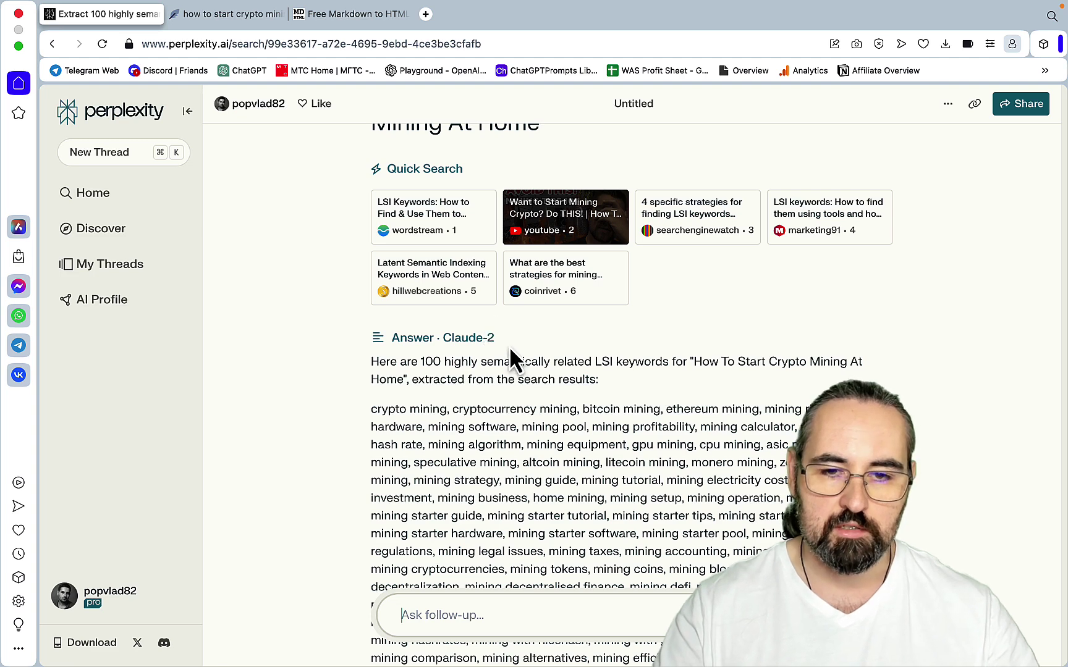
pyautogui.scroll(-5, 518, 352)
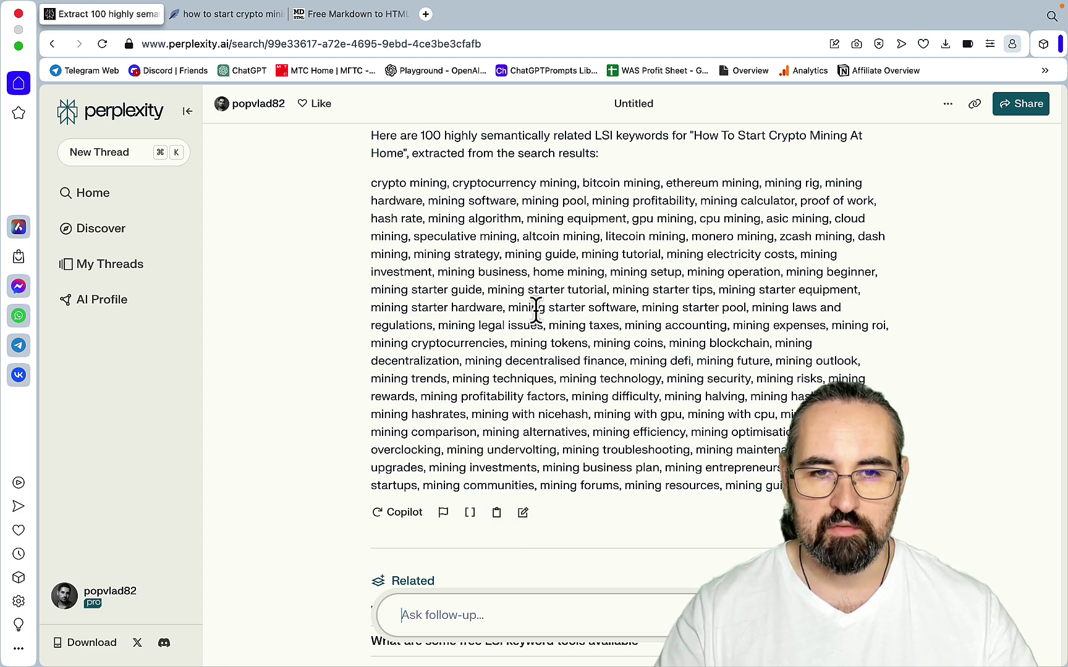
# Copy the full suggested terms list from NeuronWriter's Terms panel.
pyautogui.click(249, 14)
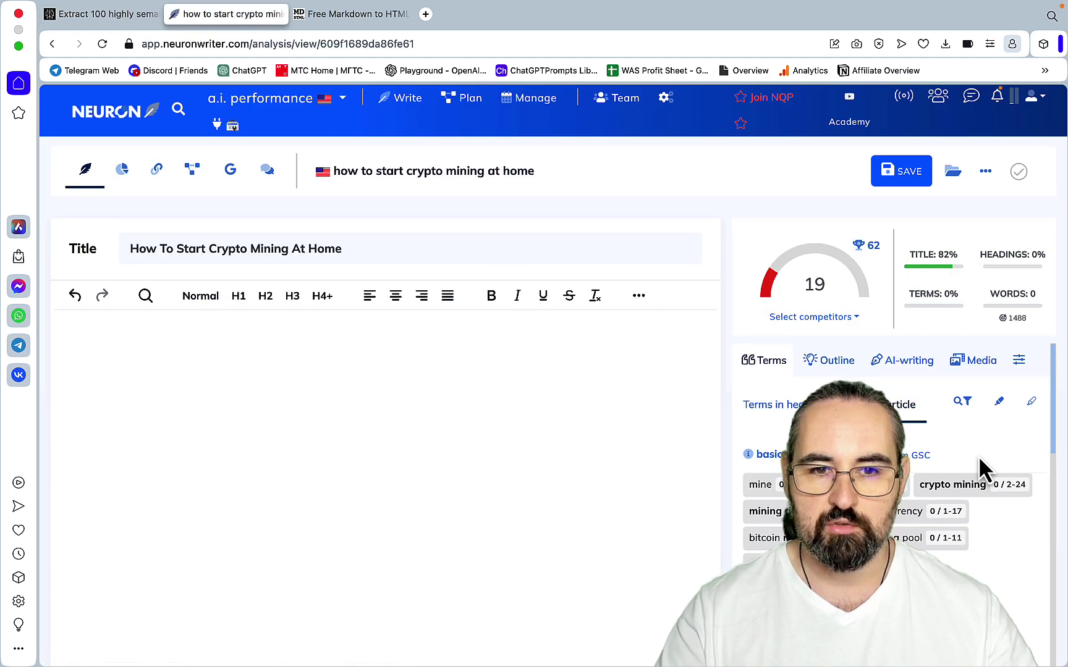
pyautogui.scroll(-10, 952, 423)
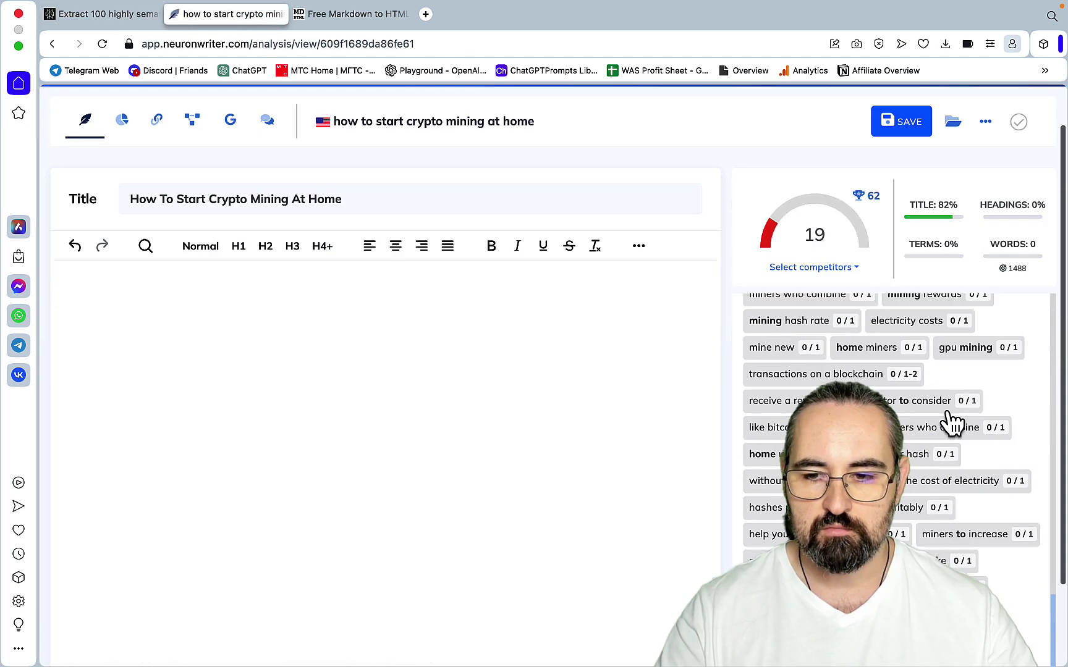
pyautogui.click(952, 433)
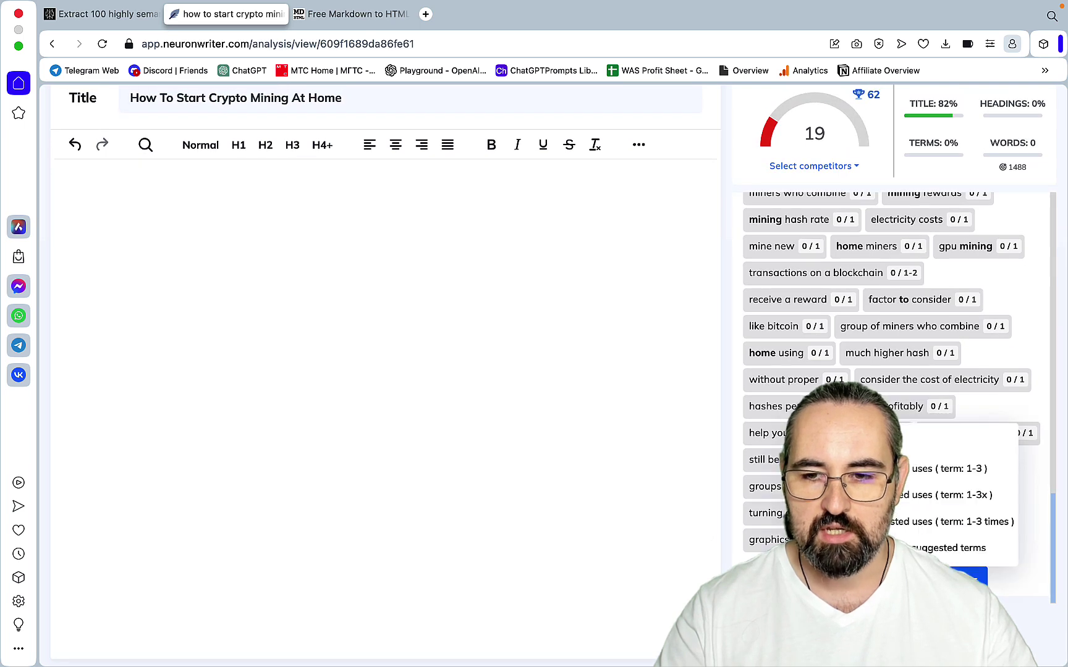
pyautogui.click(945, 468)
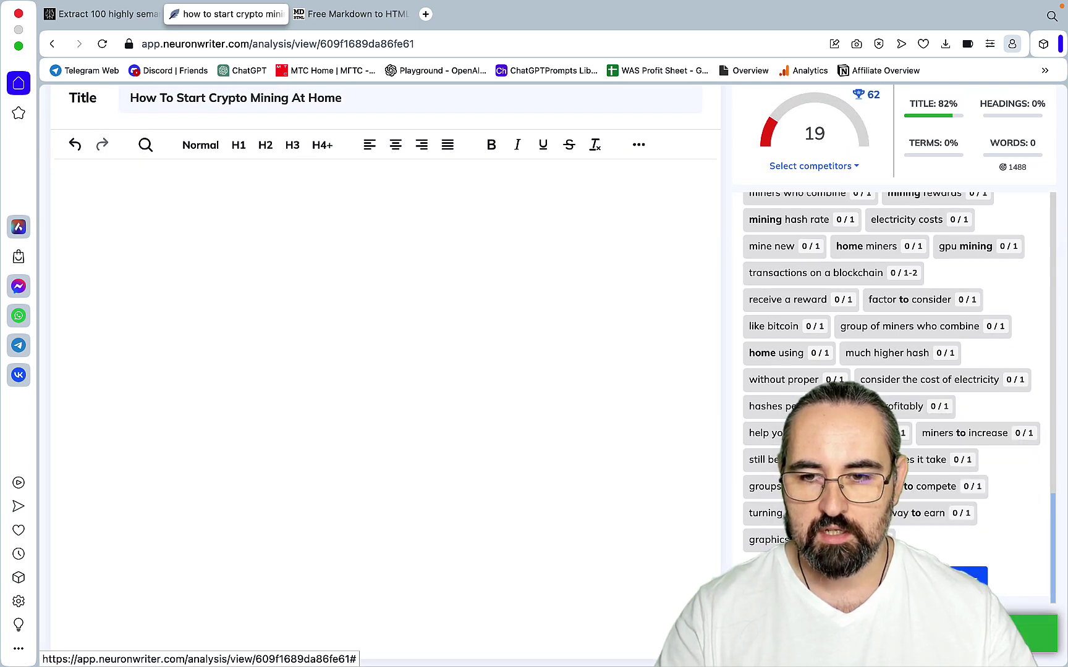
# Paste the suggested terms into the empty editor, lifting the score from 19 to 29 and terms to 98%.
pyautogui.scroll(3, 343, 295)
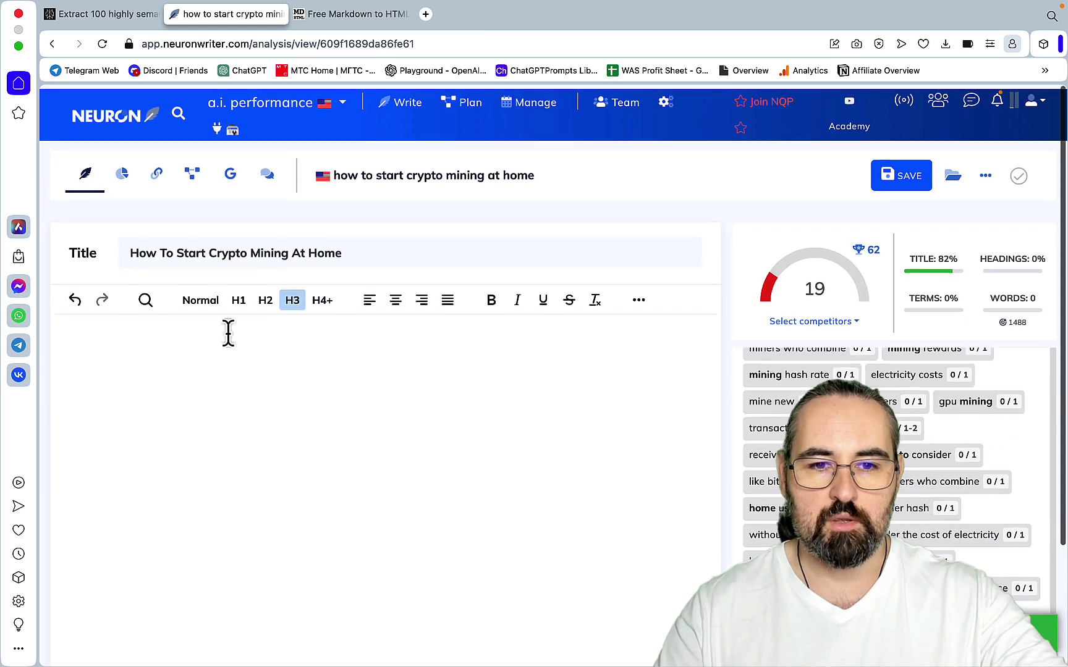
pyautogui.click(173, 355)
pyautogui.press('super+v')
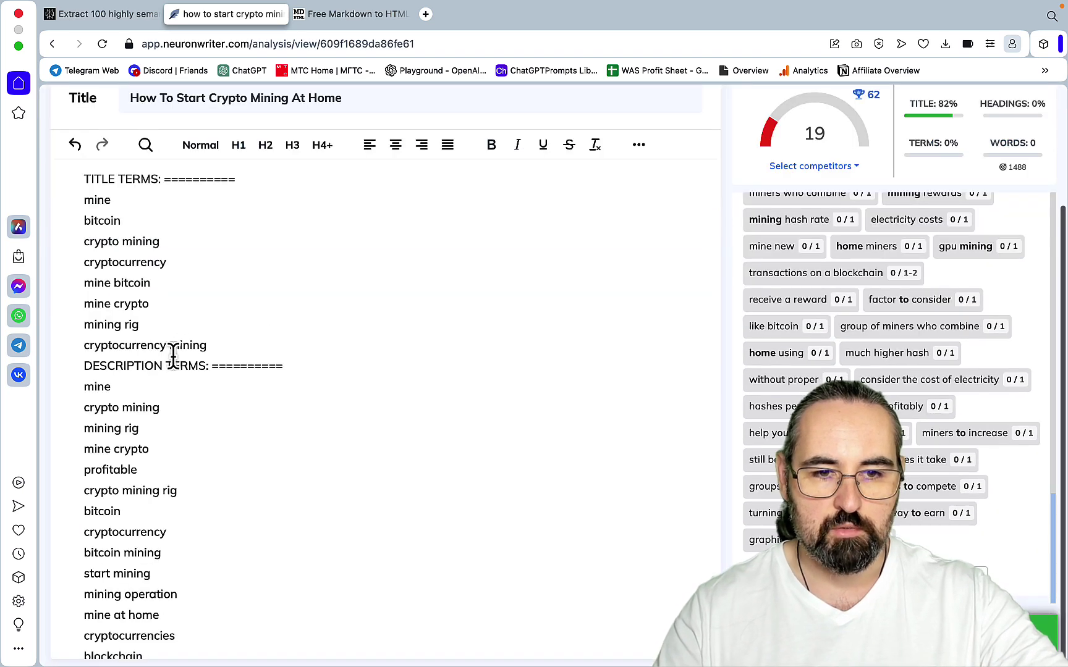
pyautogui.scroll(3, 286, 414)
pyautogui.click(344, 430)
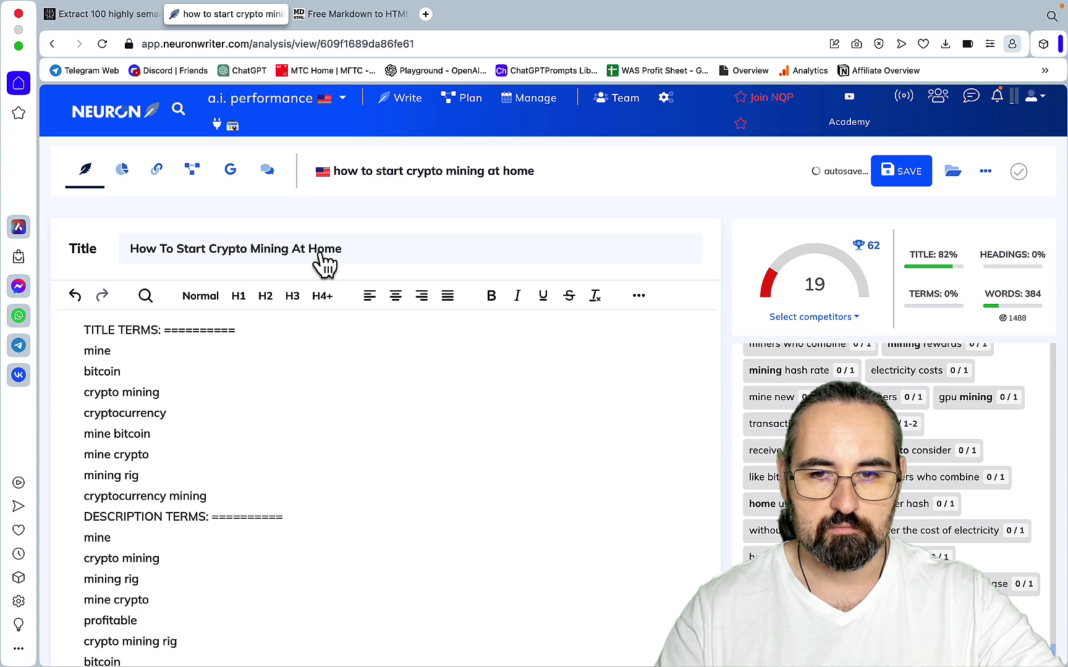
pyautogui.scroll(-5, 330, 432)
pyautogui.scroll(5, 329, 433)
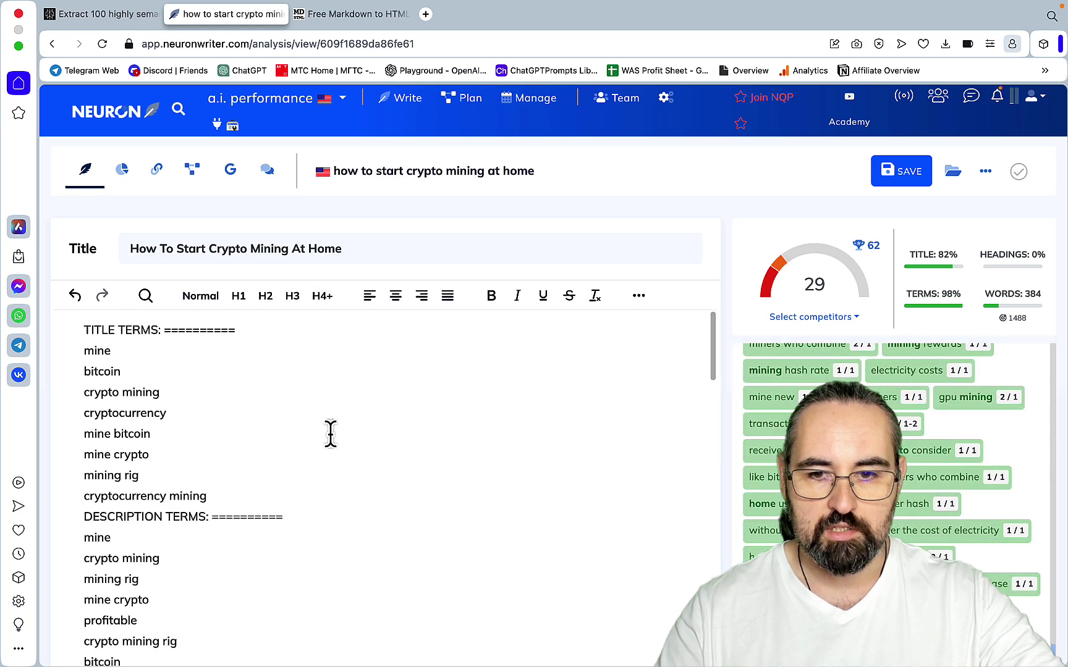
pyautogui.scroll(-20, 331, 432)
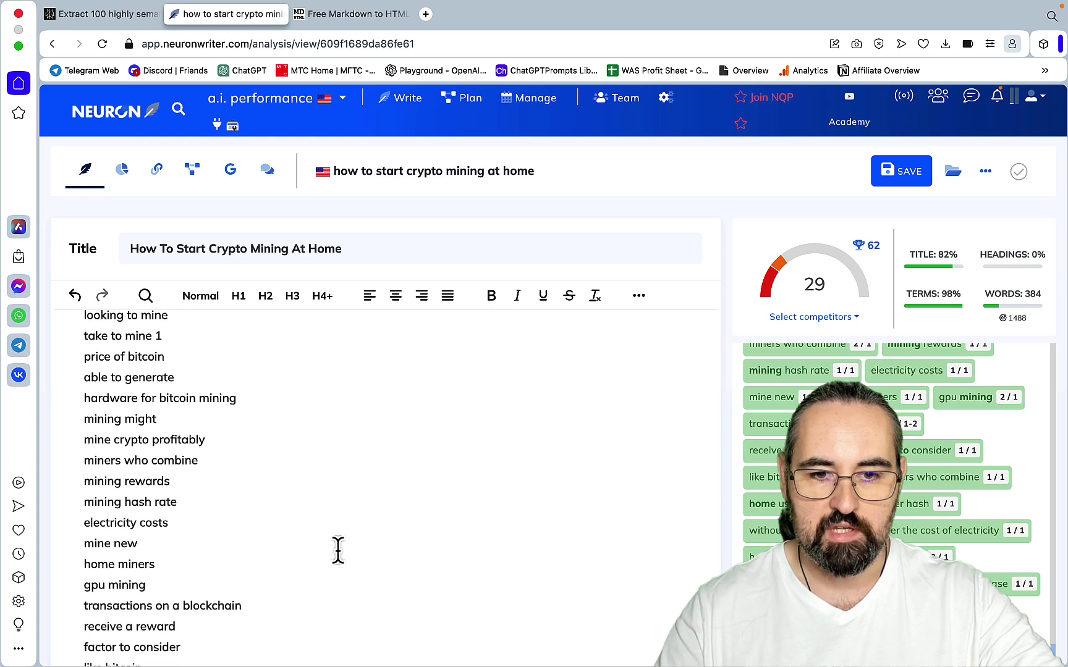
pyautogui.scroll(-4, 338, 550)
pyautogui.scroll(15, 338, 550)
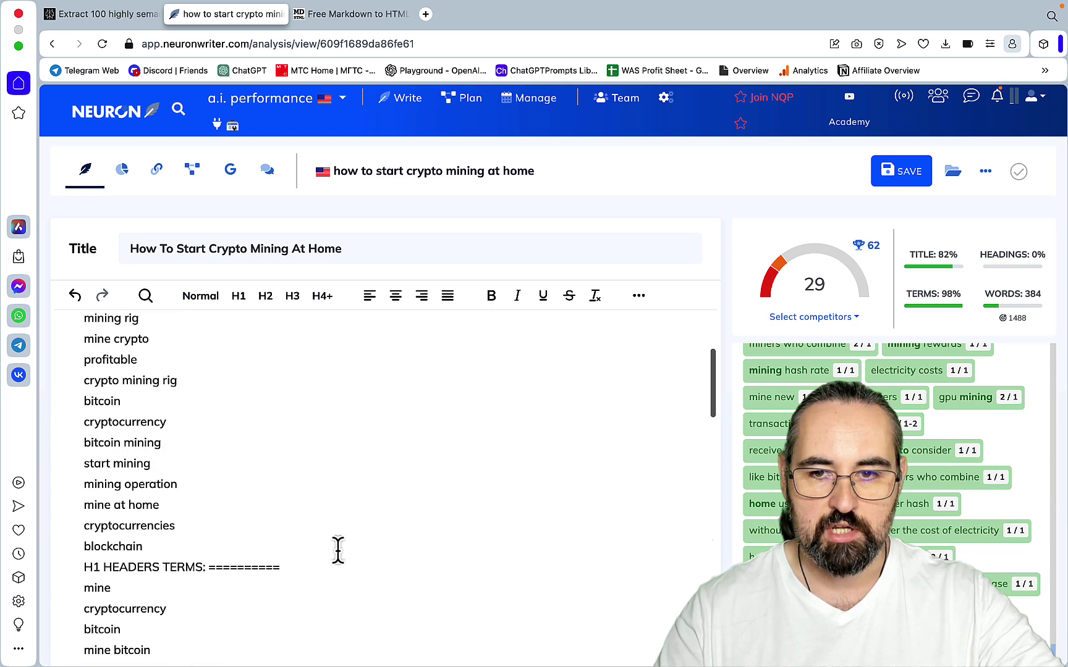
pyautogui.scroll(5, 338, 550)
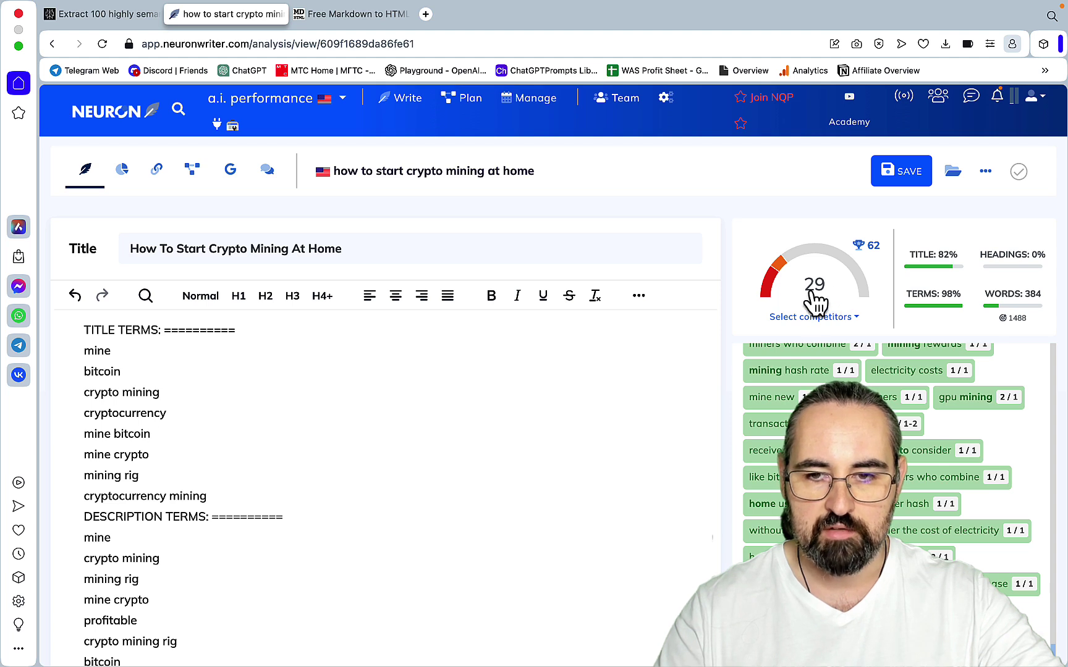
# Delete the pasted term list so the editor is empty and the score returns to 19.
pyautogui.press('super+a')
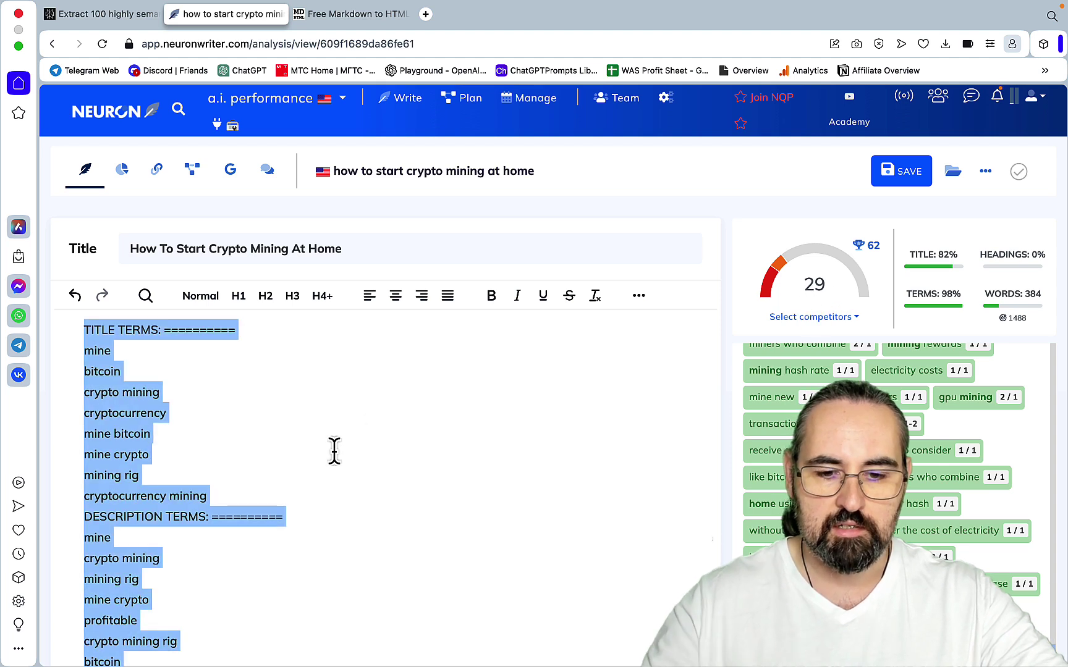
pyautogui.press('BackSpace')
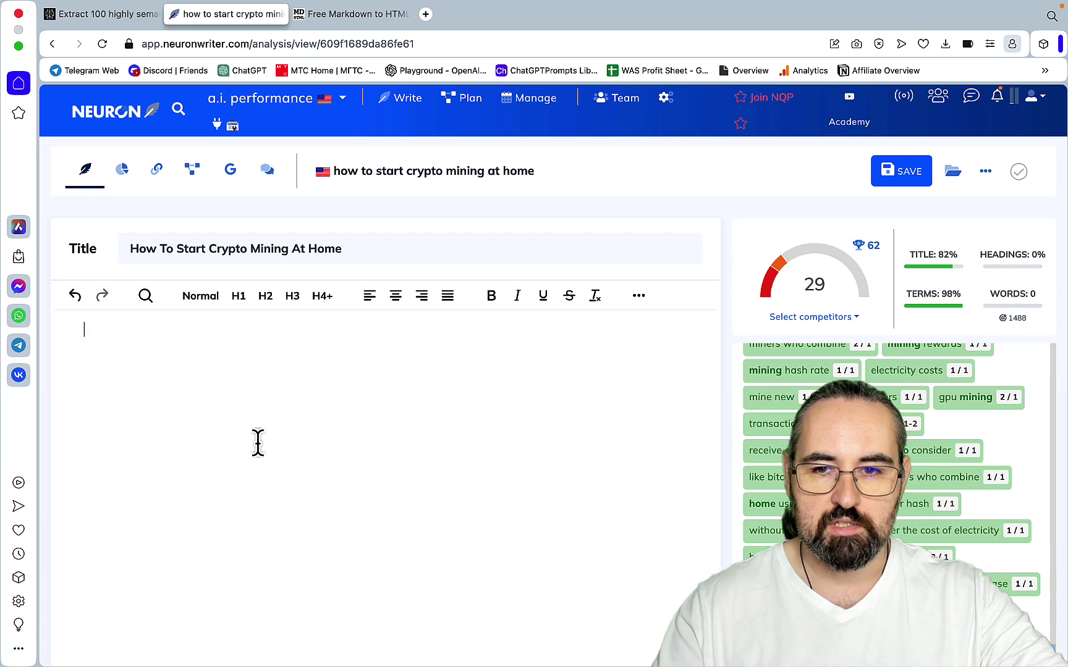
pyautogui.scroll(-3, 259, 405)
pyautogui.scroll(3, 259, 405)
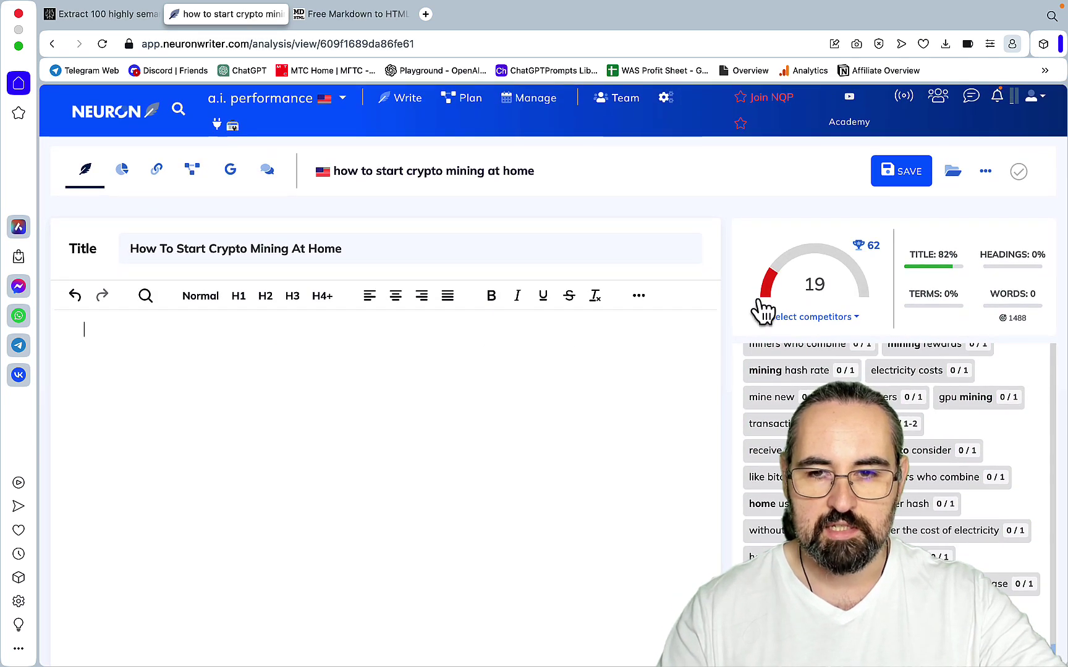
# Dismiss the title meta settings unchanged, then copy the 100-keyword LSI answer from Perplexity.
pyautogui.click(351, 250)
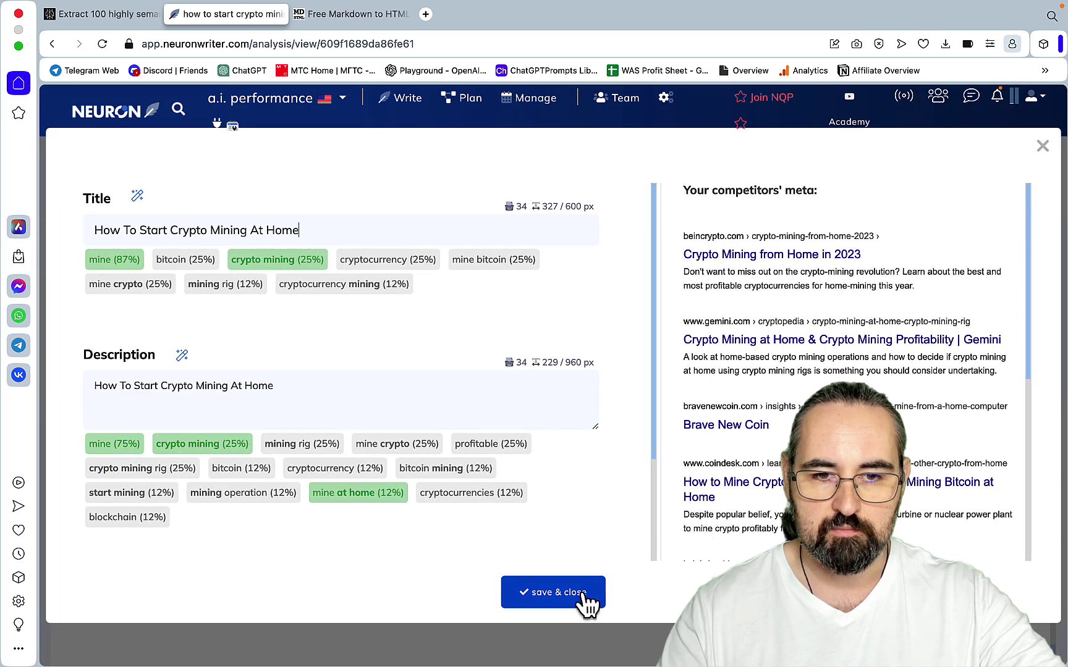
pyautogui.click(584, 594)
pyautogui.click(128, 18)
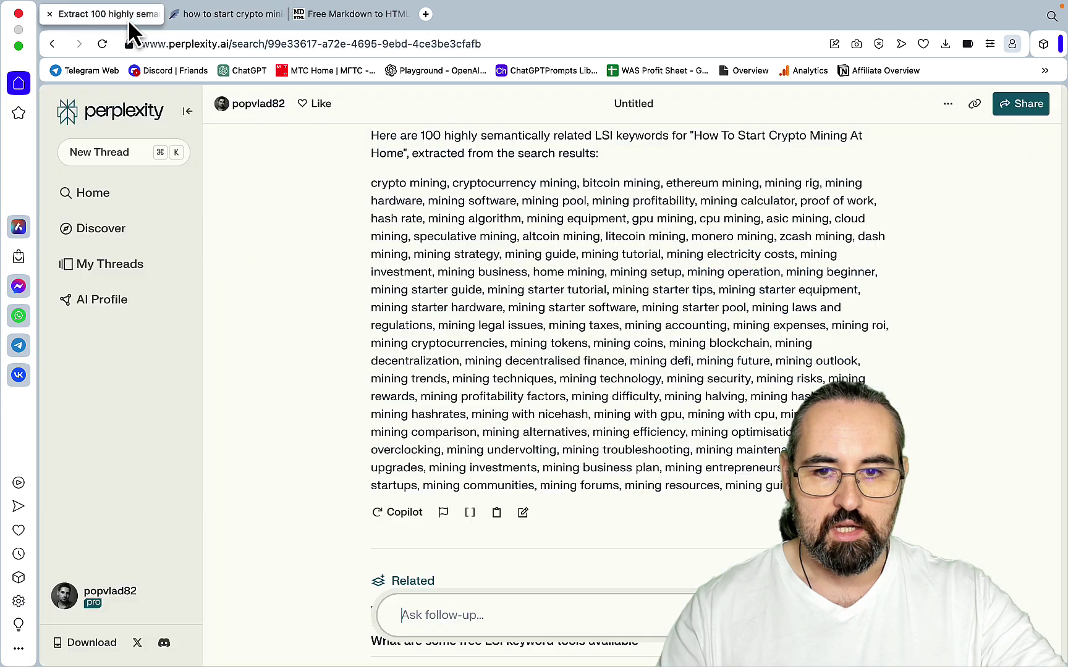
pyautogui.click(497, 514)
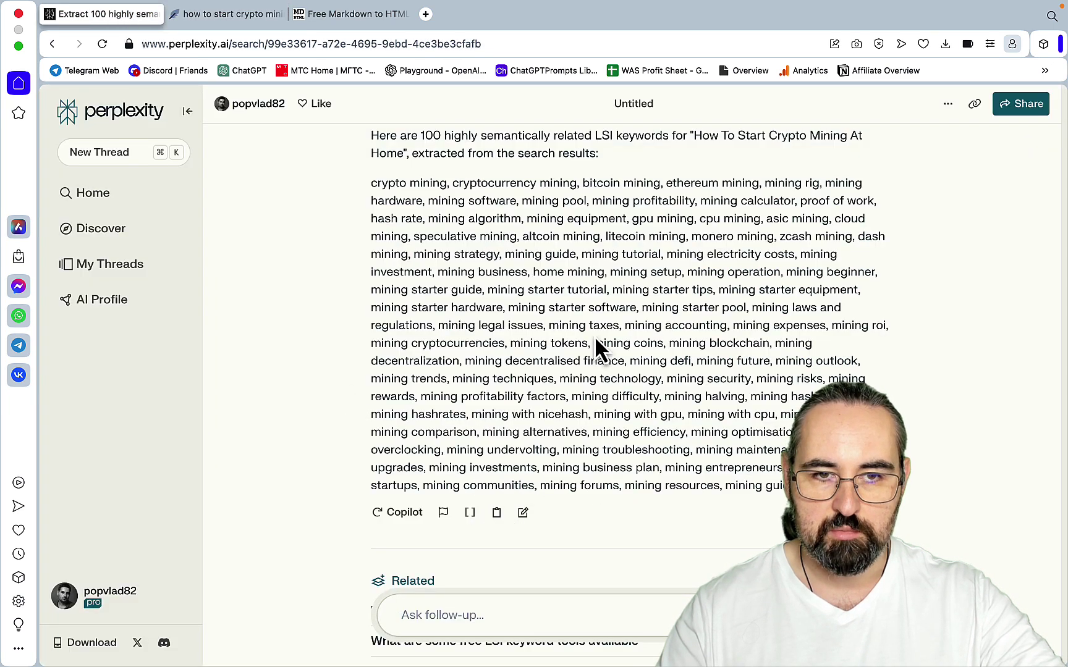
# Paste the LSI keywords and delete the citations and intro sentence, reaching score 34 with 195 words.
pyautogui.click(240, 25)
pyautogui.hotkey('ctrl', 'v')
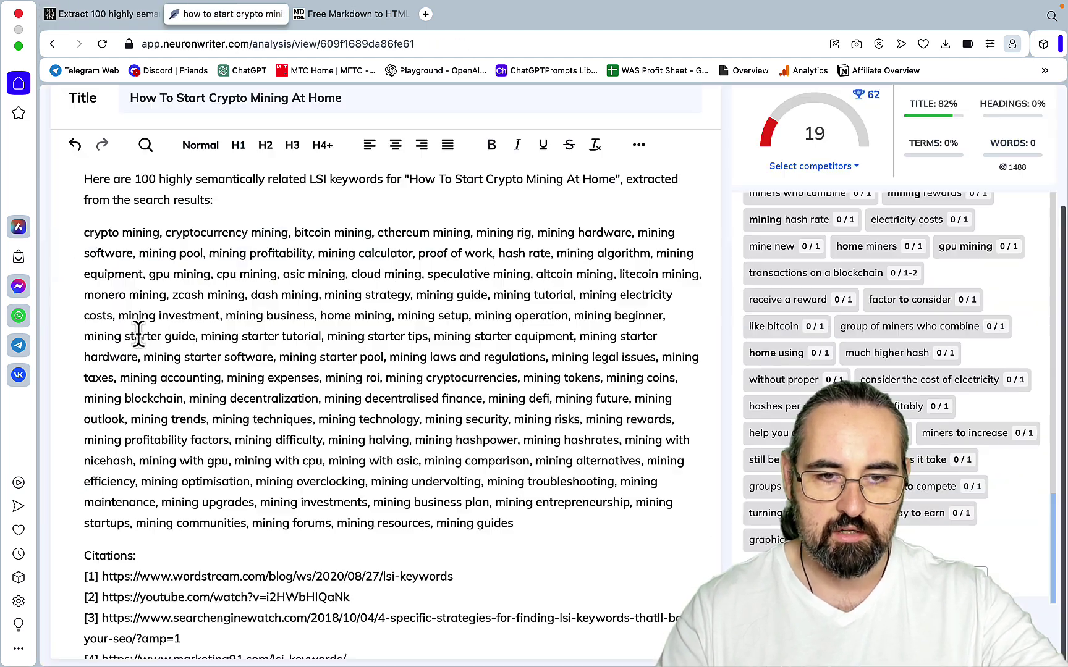
pyautogui.moveTo(626, 615); pyautogui.dragTo(128, 491)
pyautogui.press('BackSpace')
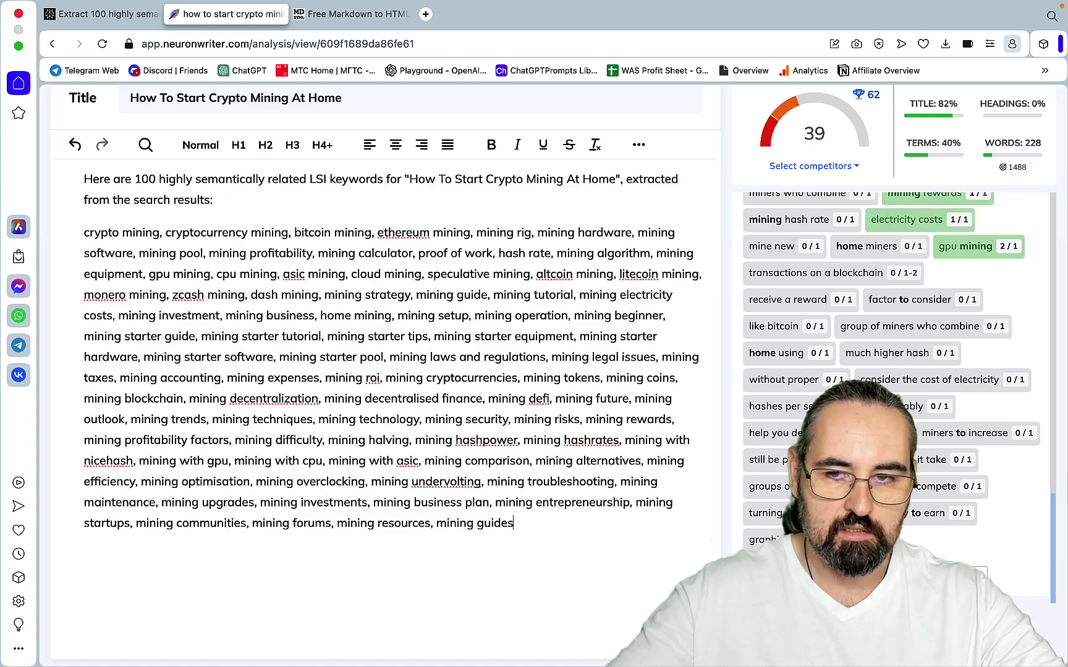
pyautogui.scroll(5, 191, 306)
pyautogui.moveTo(226, 350); pyautogui.dragTo(65, 329)
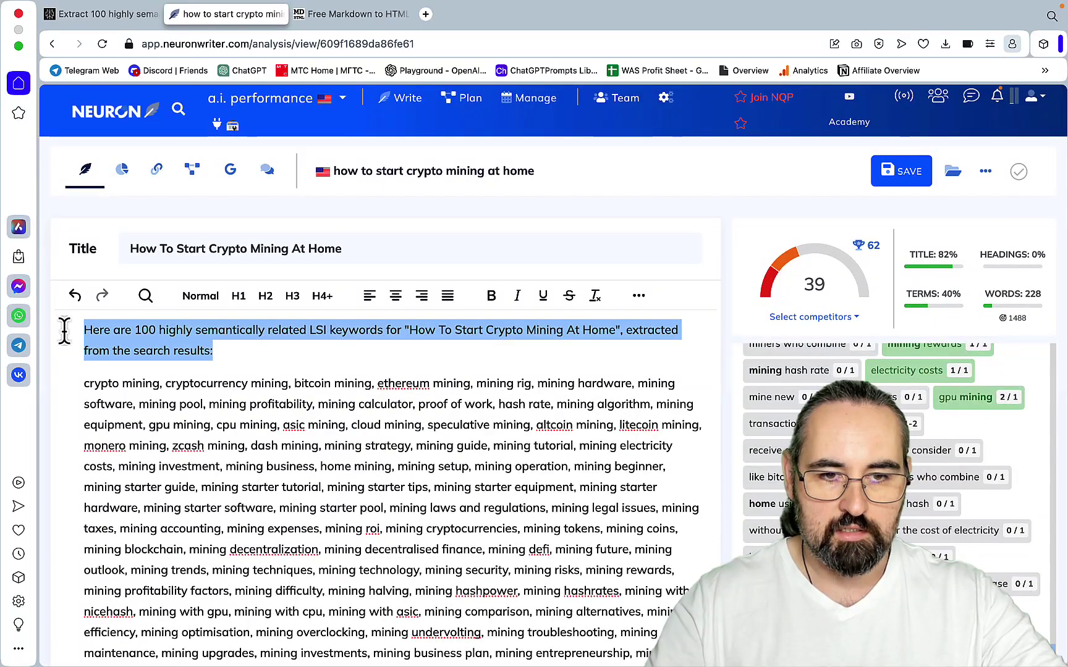
pyautogui.press('BackSpace')
pyautogui.click(410, 425)
pyautogui.scroll(-5, 470, 384)
pyautogui.scroll(3, 527, 357)
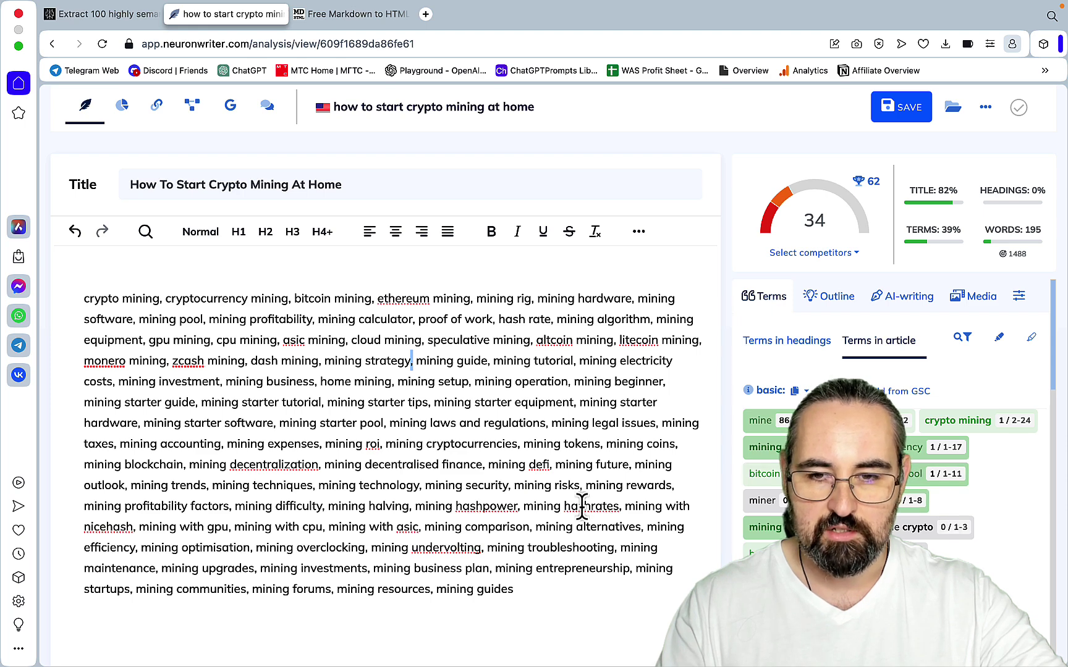
# Return to Perplexity and scroll through the LSI keyword answer.
pyautogui.click(65, 15)
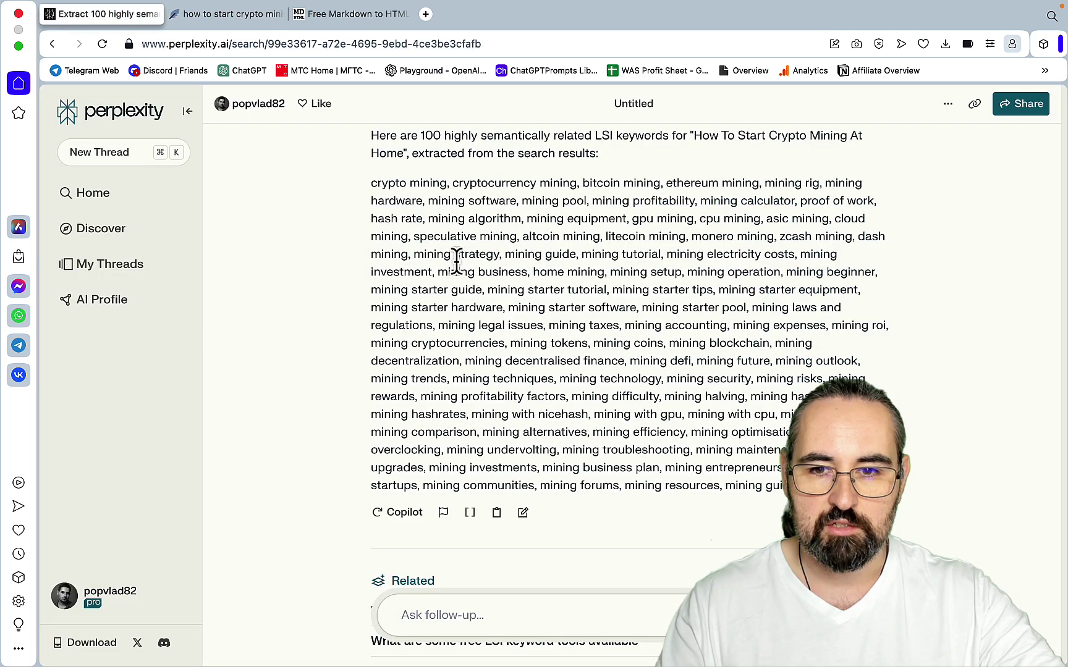
pyautogui.scroll(2, 477, 293)
pyautogui.scroll(5, 477, 295)
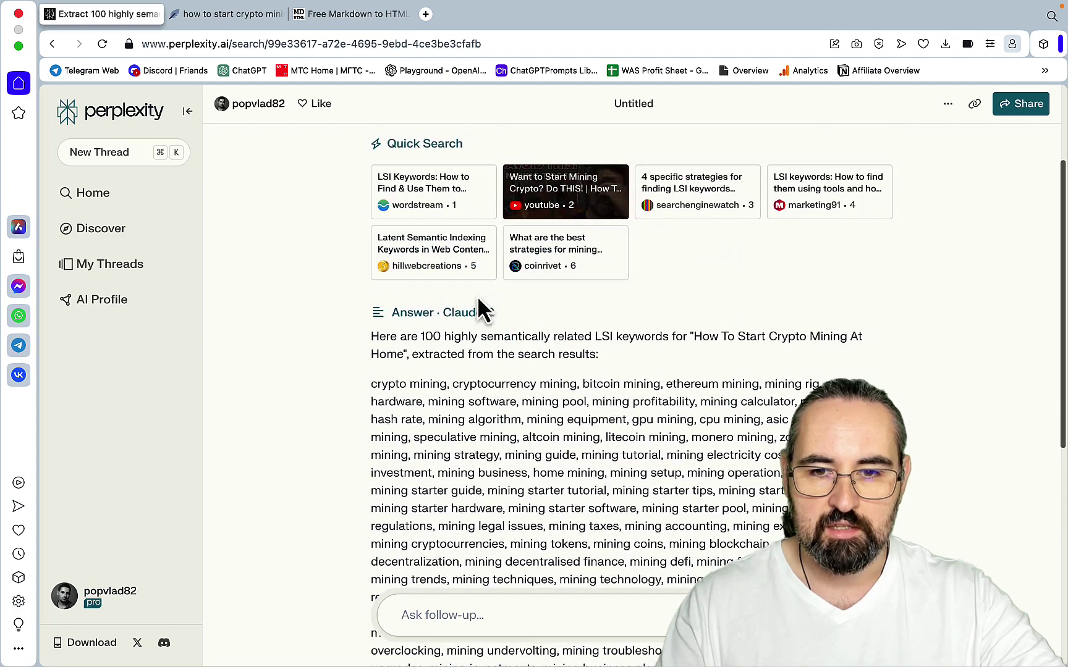
pyautogui.scroll(-3, 477, 302)
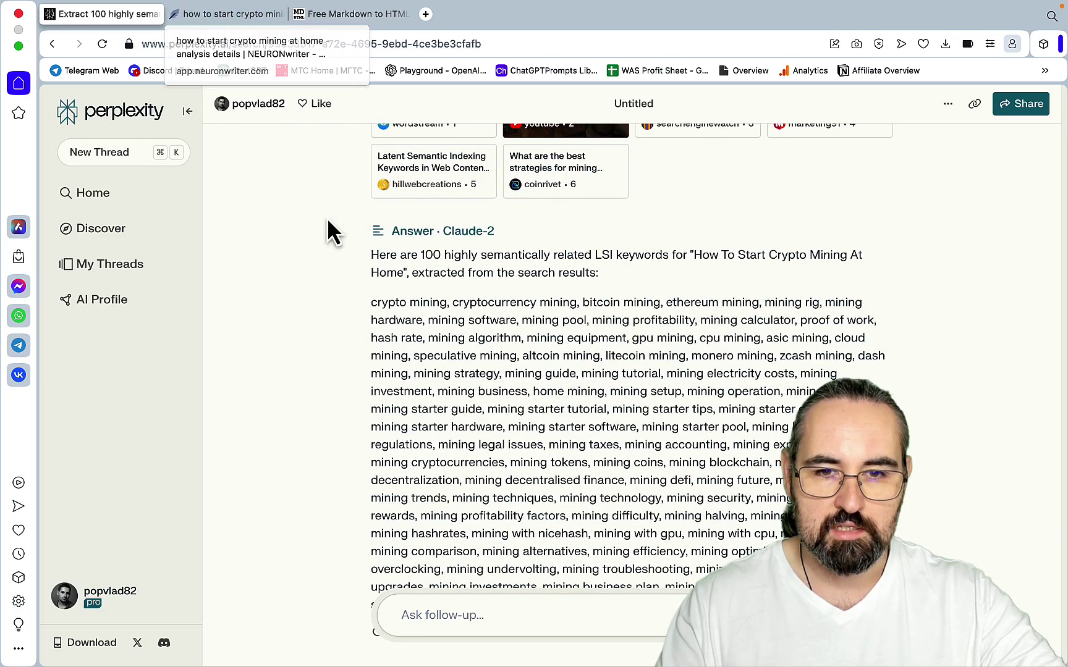
pyautogui.scroll(-4, 333, 349)
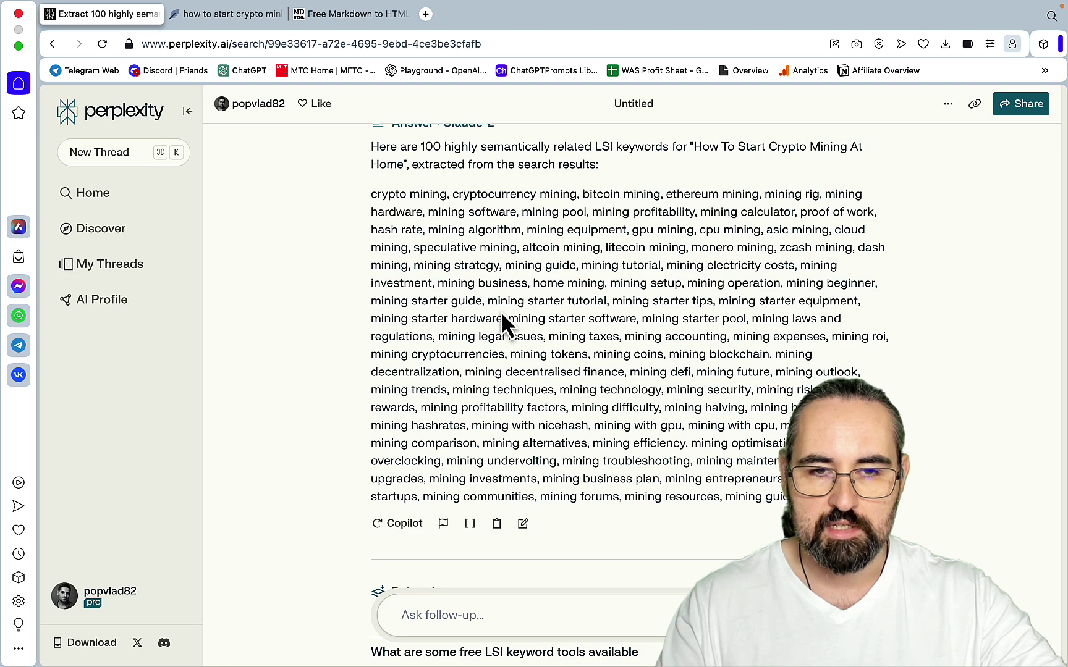
pyautogui.scroll(-8, 504, 325)
# Submit a follow-up asking for an SEO article outline for 'How To Start Crypto Mining At Home'.
pyautogui.click(429, 561)
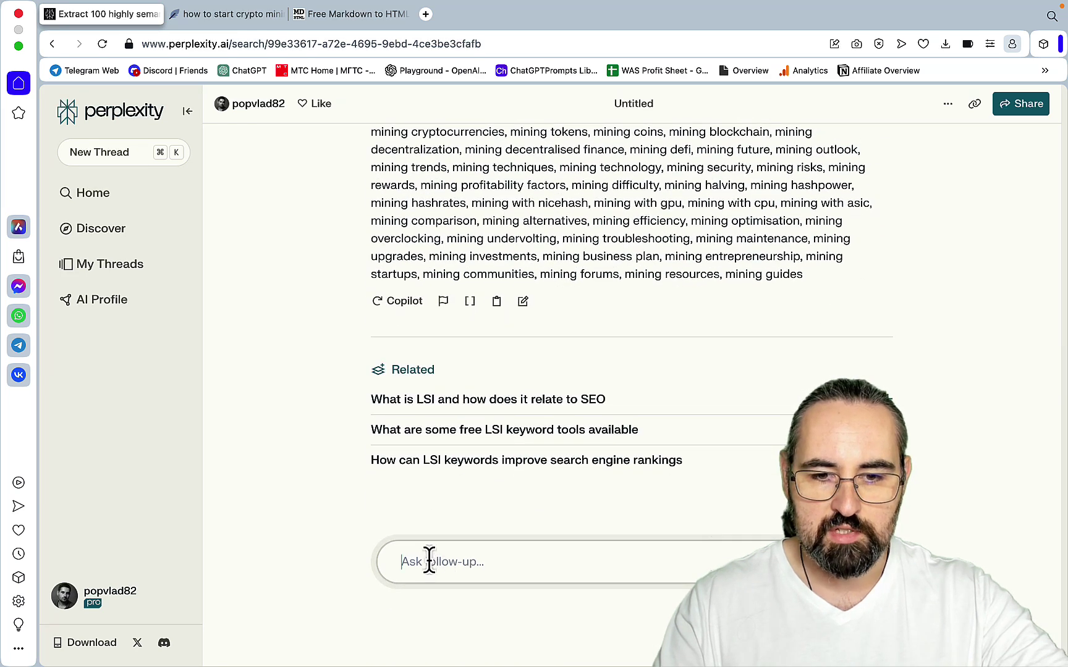
pyautogui.press('super+v')
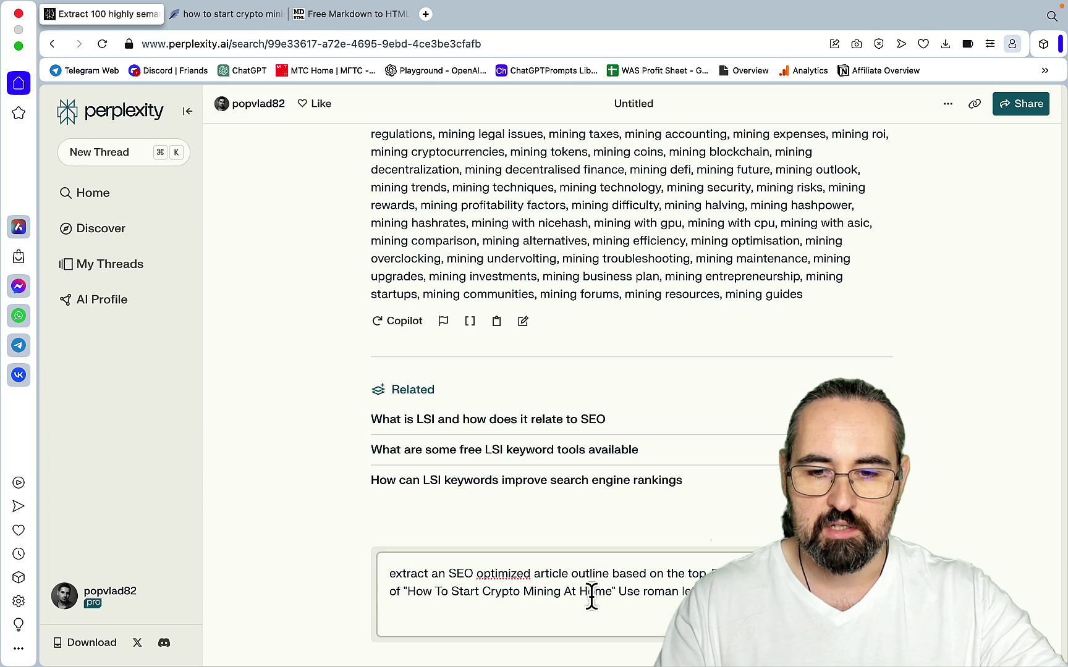
pyautogui.click(626, 591)
pyautogui.press('Left')
pyautogui.press('Left')
pyautogui.write('.')
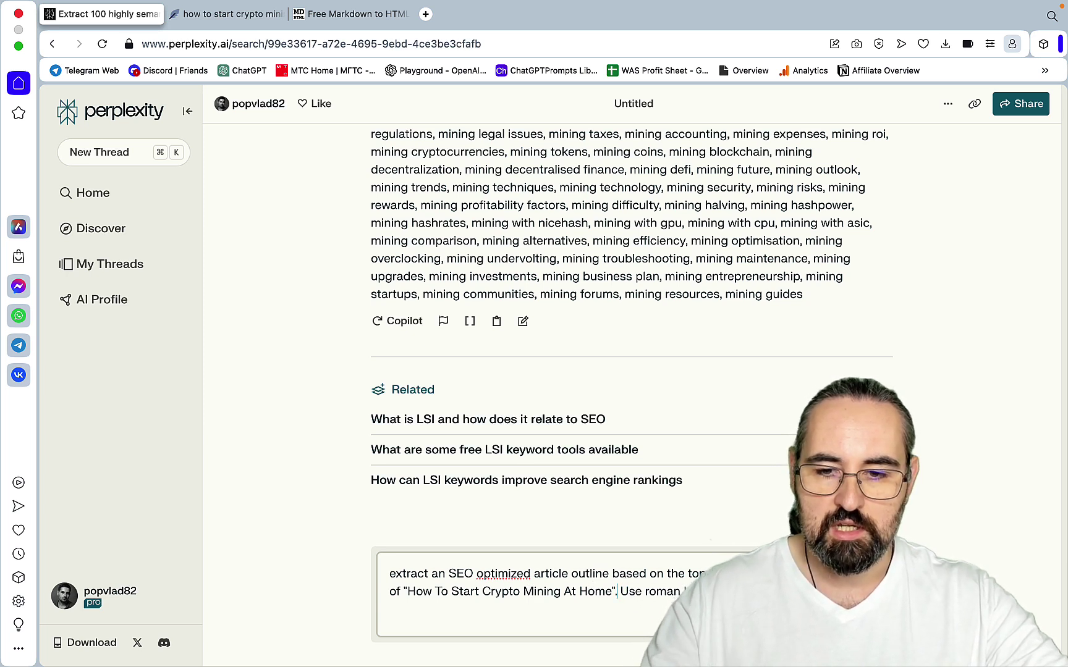
pyautogui.press('Return')
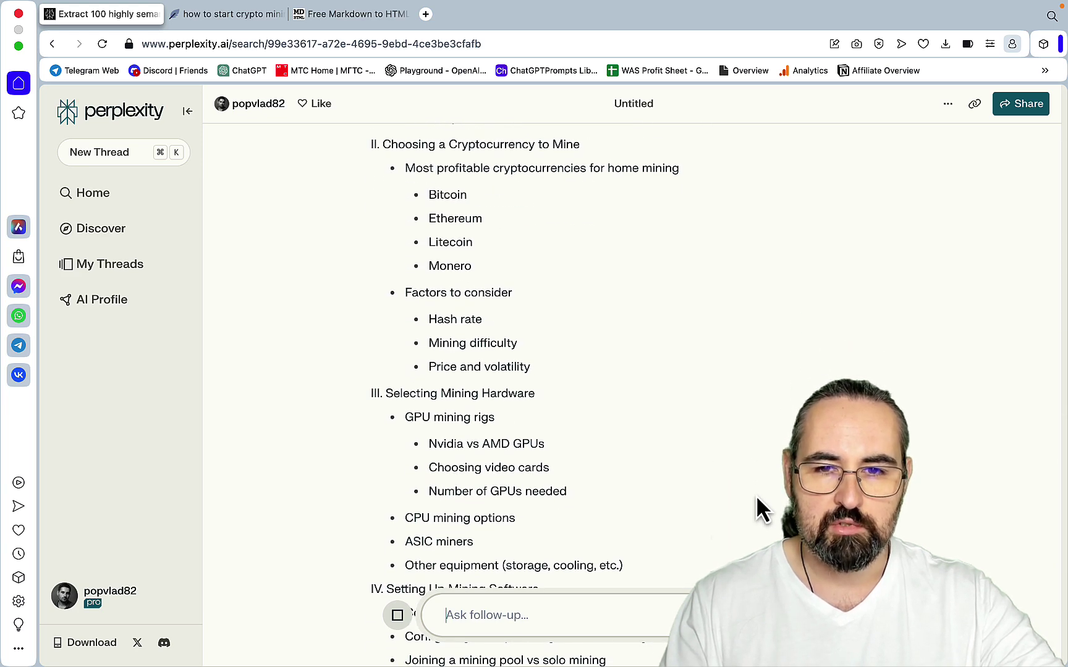
# Review the generated outline with its roman-numeral sections I to IX.
pyautogui.scroll(-5, 755, 495)
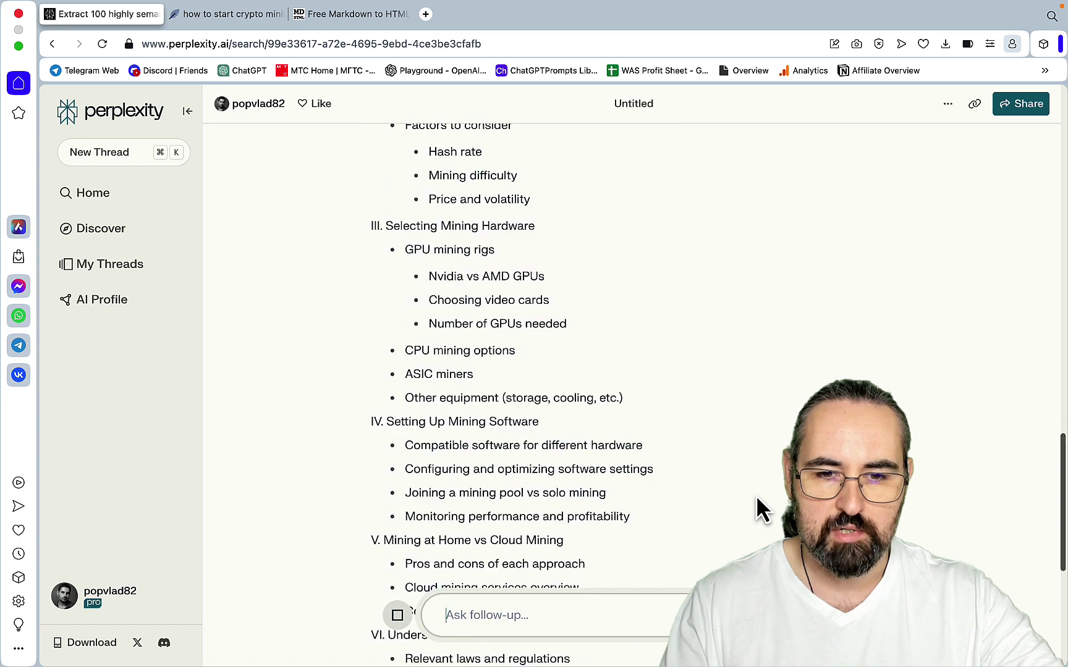
pyautogui.scroll(-1, 756, 498)
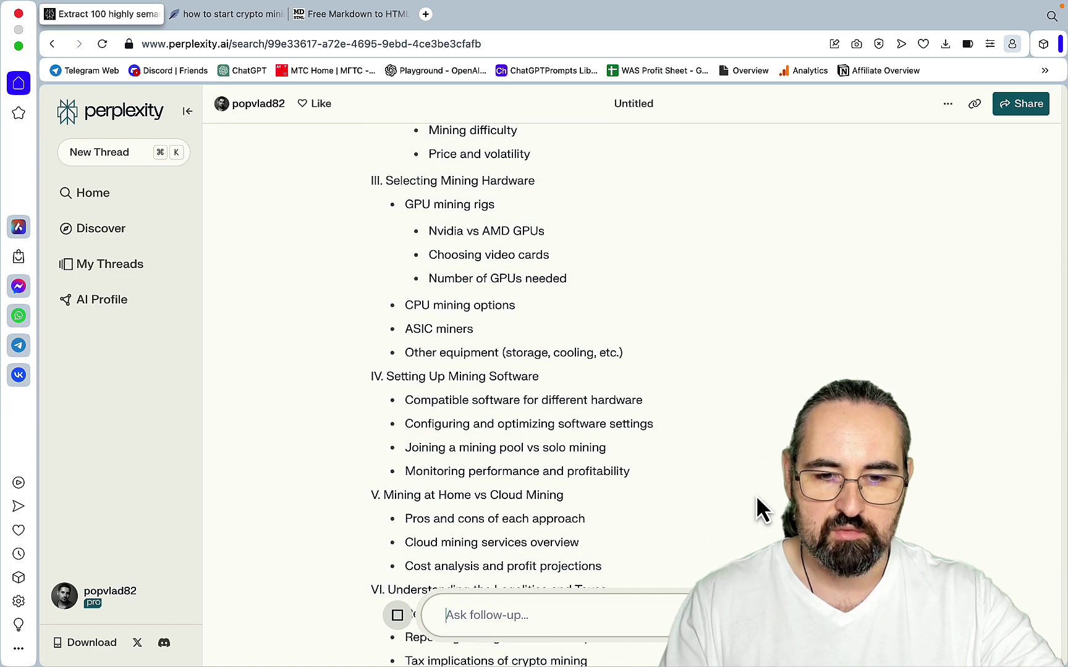
pyautogui.scroll(-5, 756, 495)
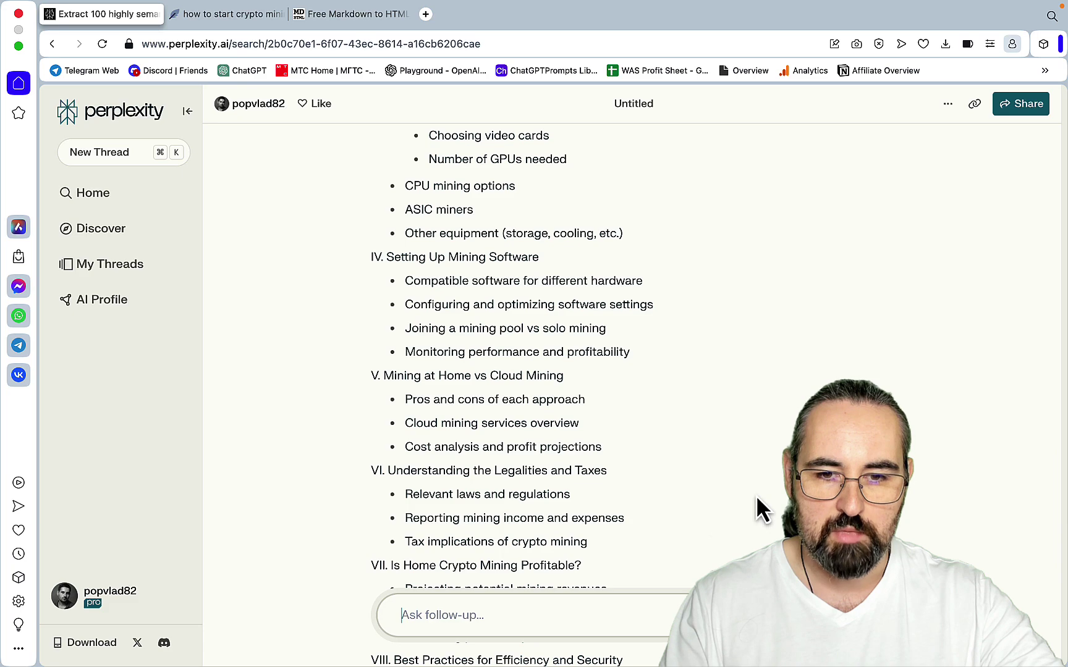
pyautogui.scroll(-8, 756, 495)
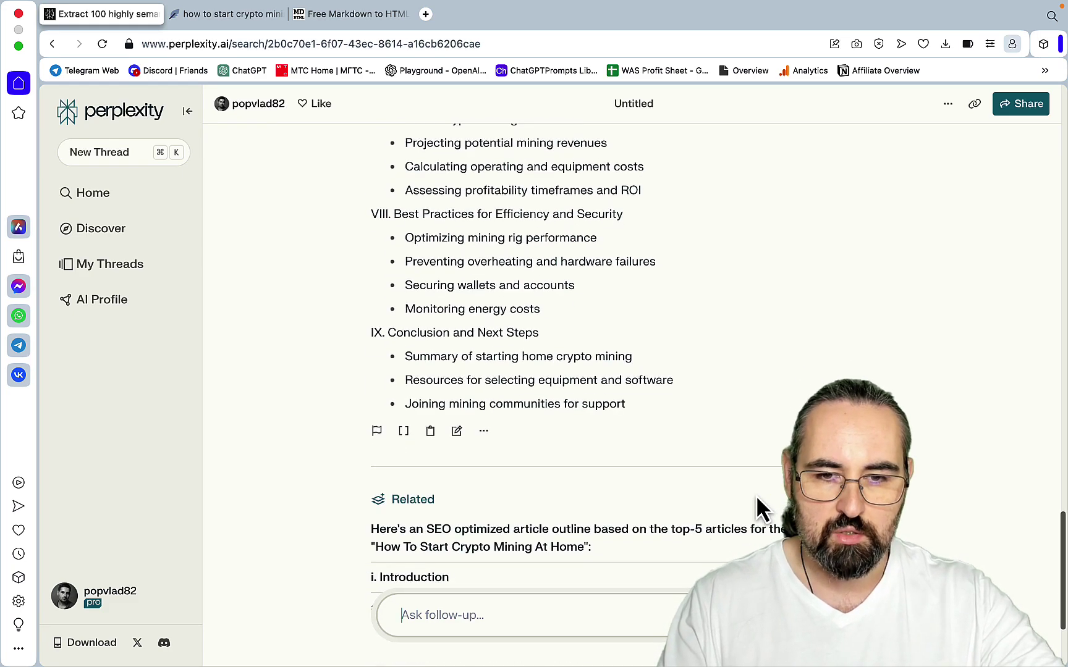
pyautogui.scroll(6, 470, 346)
pyautogui.scroll(-3, 412, 520)
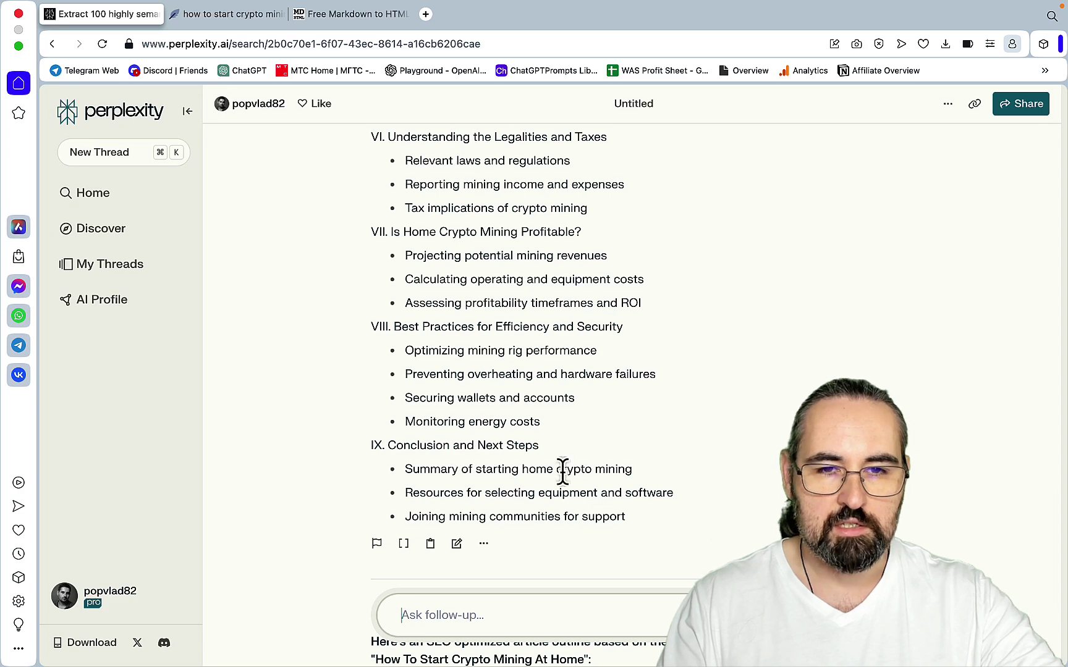
# Send the follow-up requesting a markdown Subheading I section using as many above keywords as possible.
pyautogui.press('super+v')
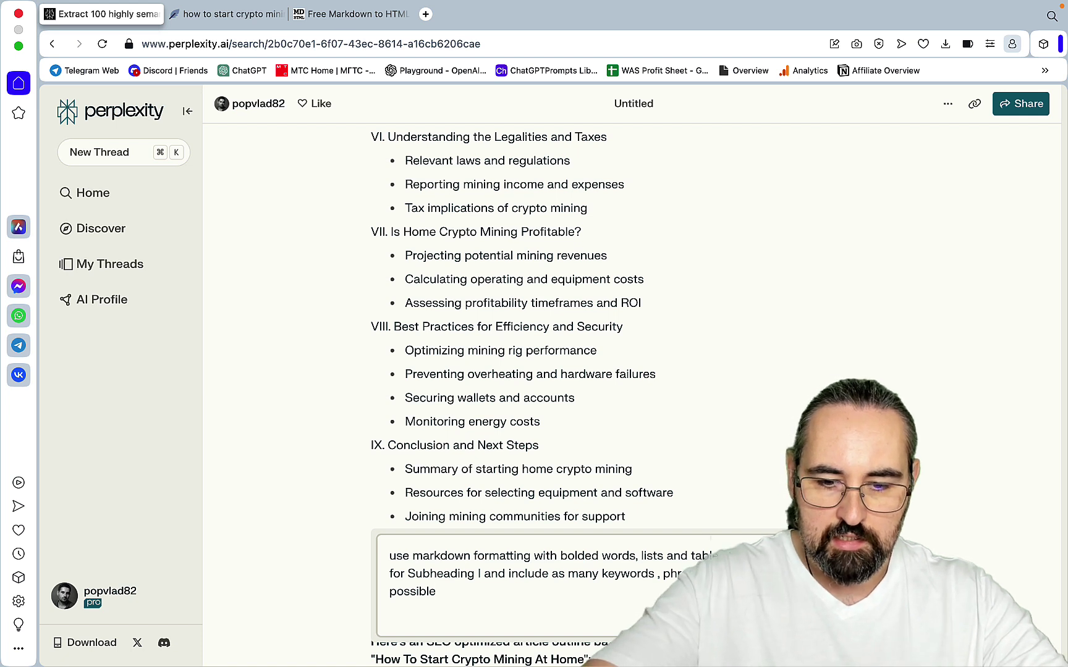
pyautogui.write('above as')
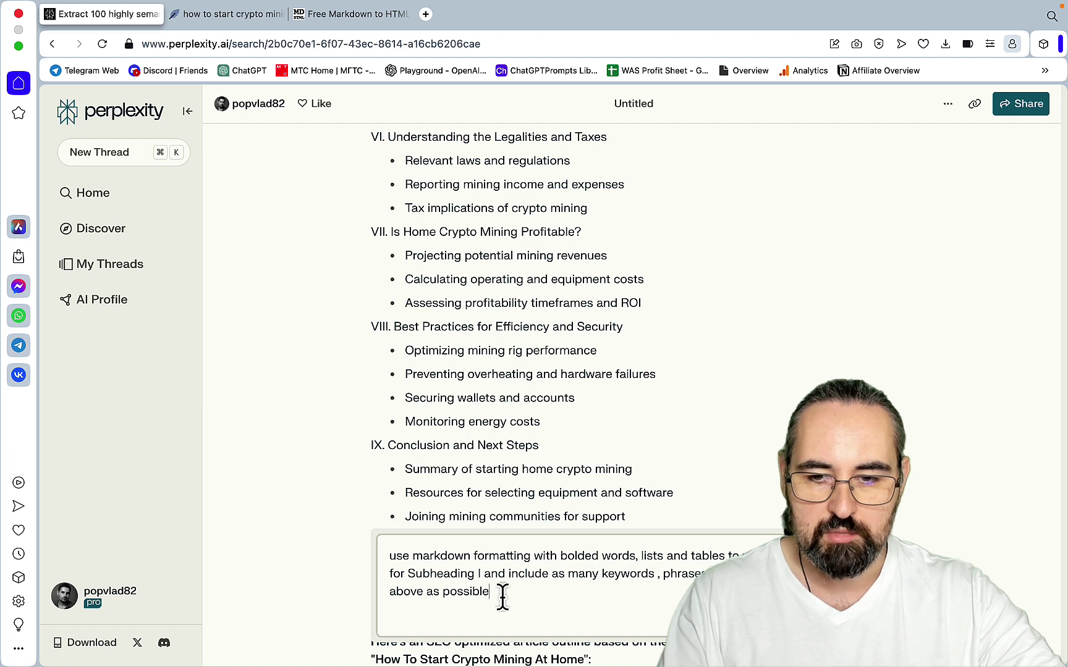
pyautogui.moveTo(502, 597); pyautogui.dragTo(358, 551)
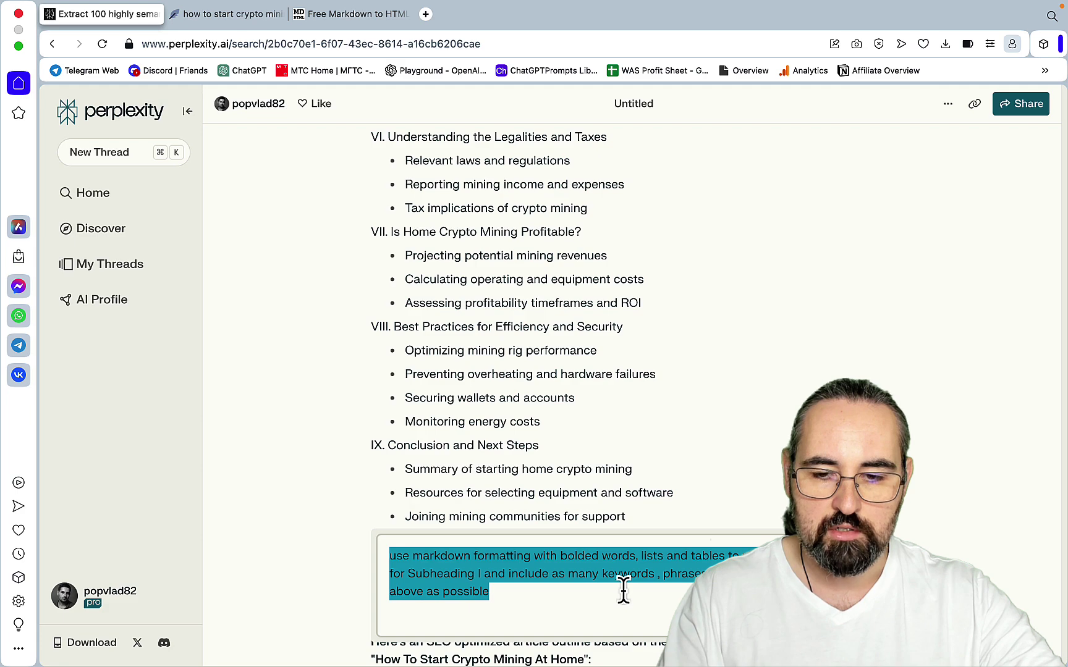
pyautogui.press('Return')
pyautogui.scroll(10, 687, 494)
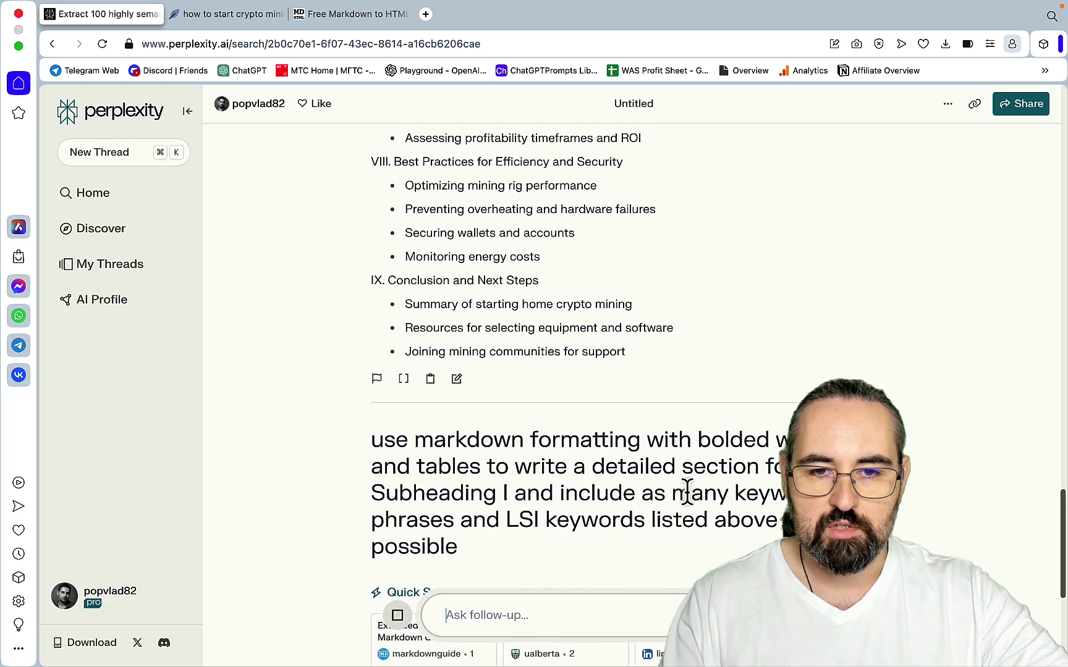
pyautogui.scroll(10, 687, 494)
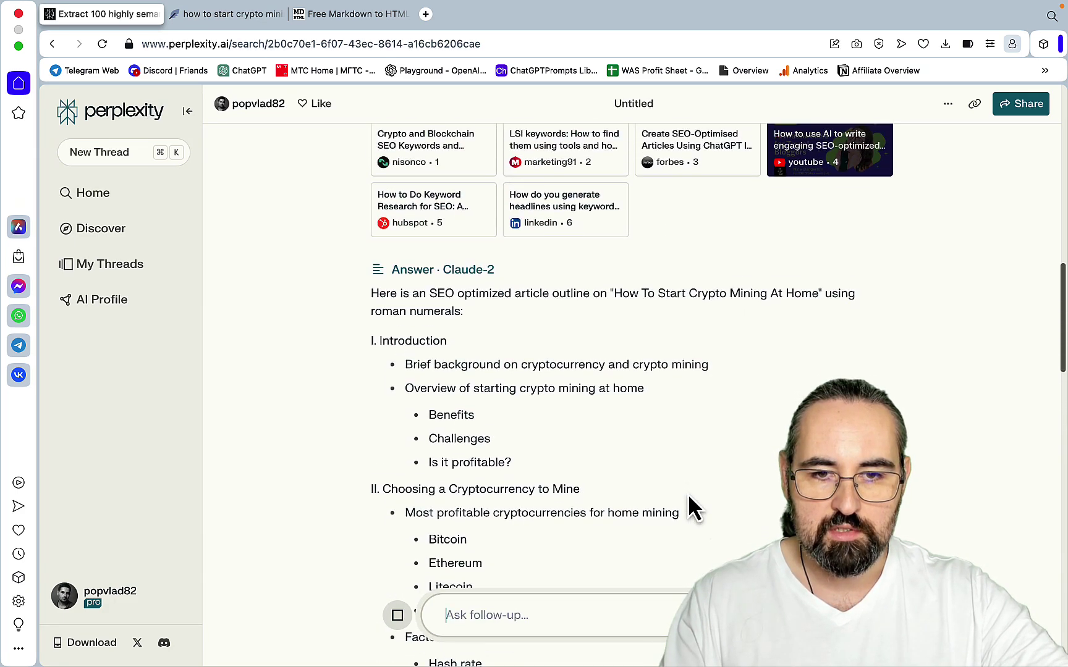
# Clear the keywords and make 'How To Start Crypto Mining At Home 2023' an H1 heading, score now 17.
pyautogui.click(239, 12)
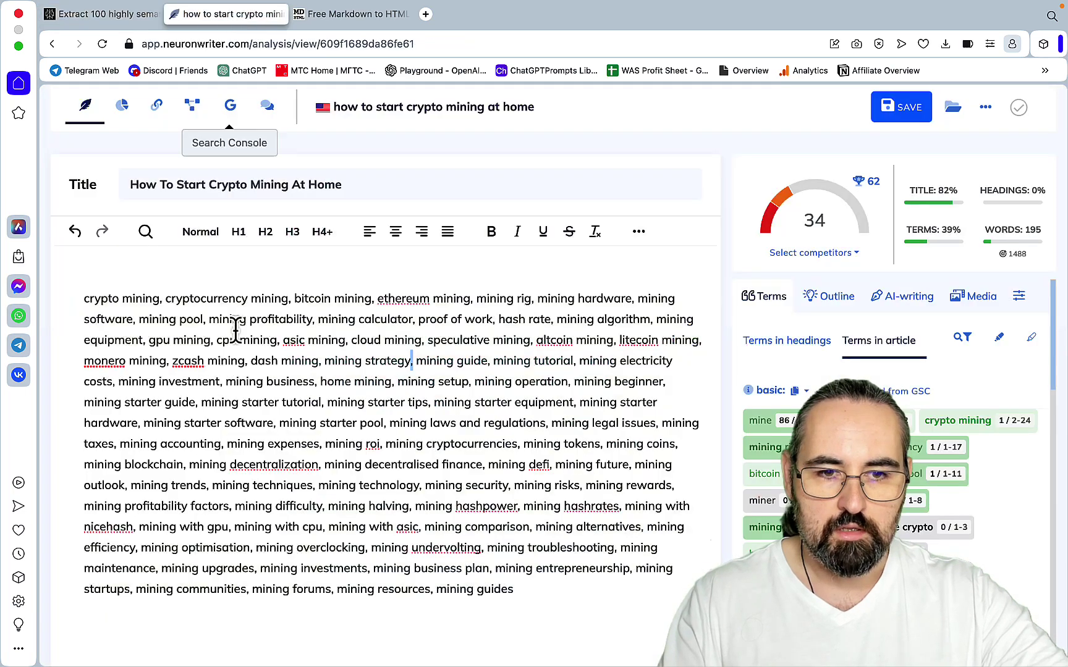
pyautogui.press('super+a')
pyautogui.press('BackSpace')
pyautogui.scroll(2, 178, 358)
pyautogui.write('How T')
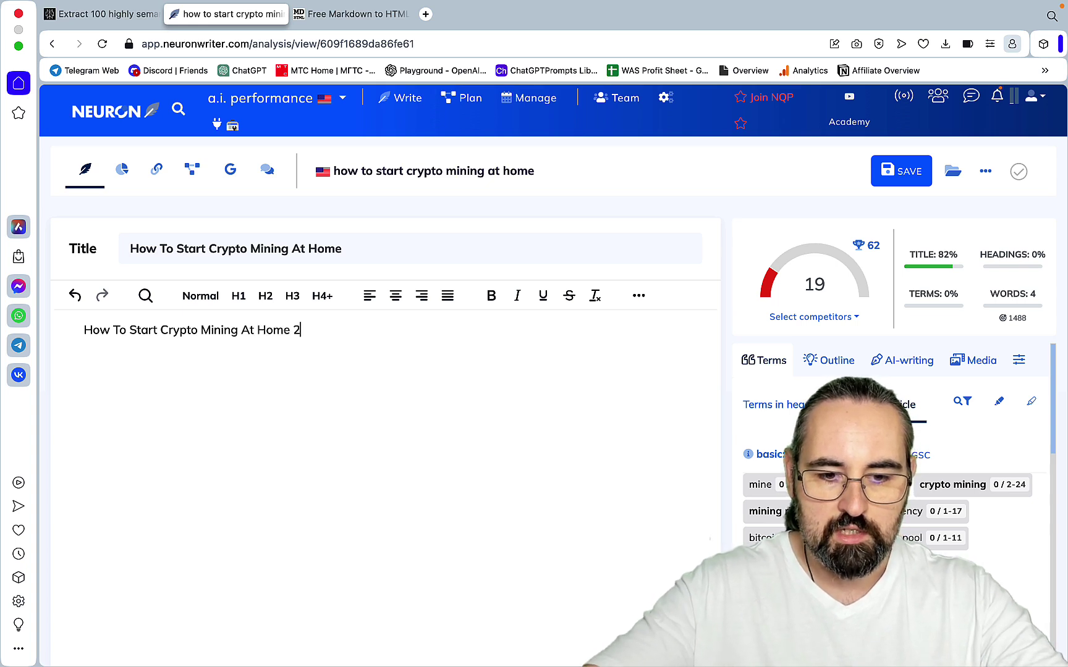
pyautogui.write('23')
pyautogui.moveTo(340, 332); pyautogui.dragTo(58, 341)
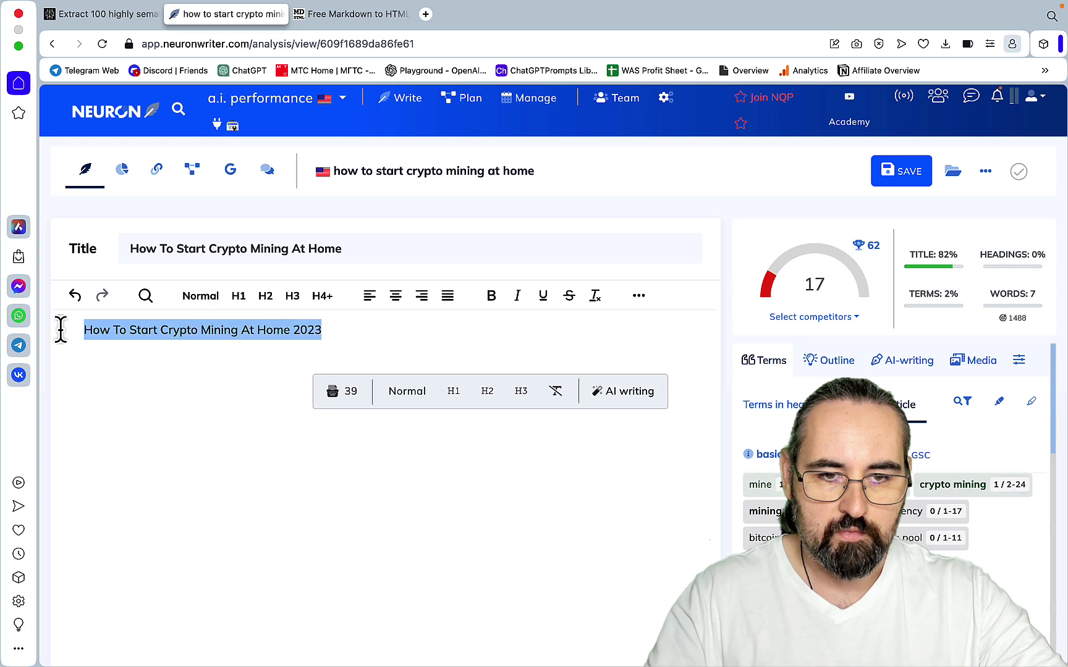
pyautogui.click(239, 303)
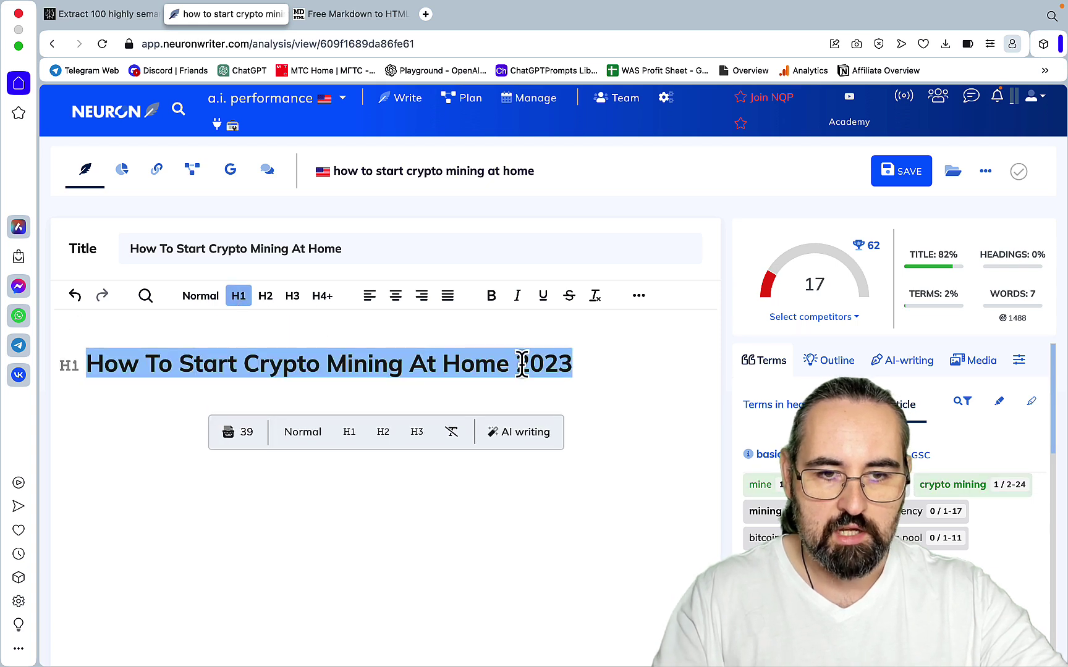
pyautogui.click(598, 365)
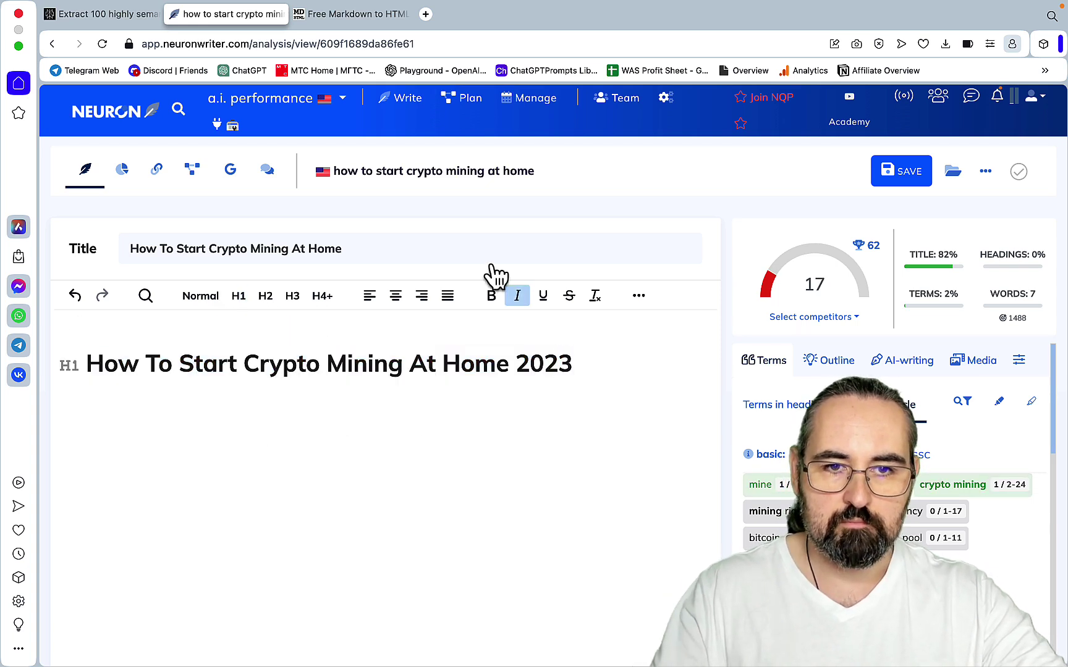
# Copy the Subheading I answer with its benefit and challenge lists and profitability table.
pyautogui.click(114, 17)
pyautogui.scroll(-5, 513, 259)
pyautogui.scroll(-8, 529, 275)
pyautogui.scroll(7, 529, 275)
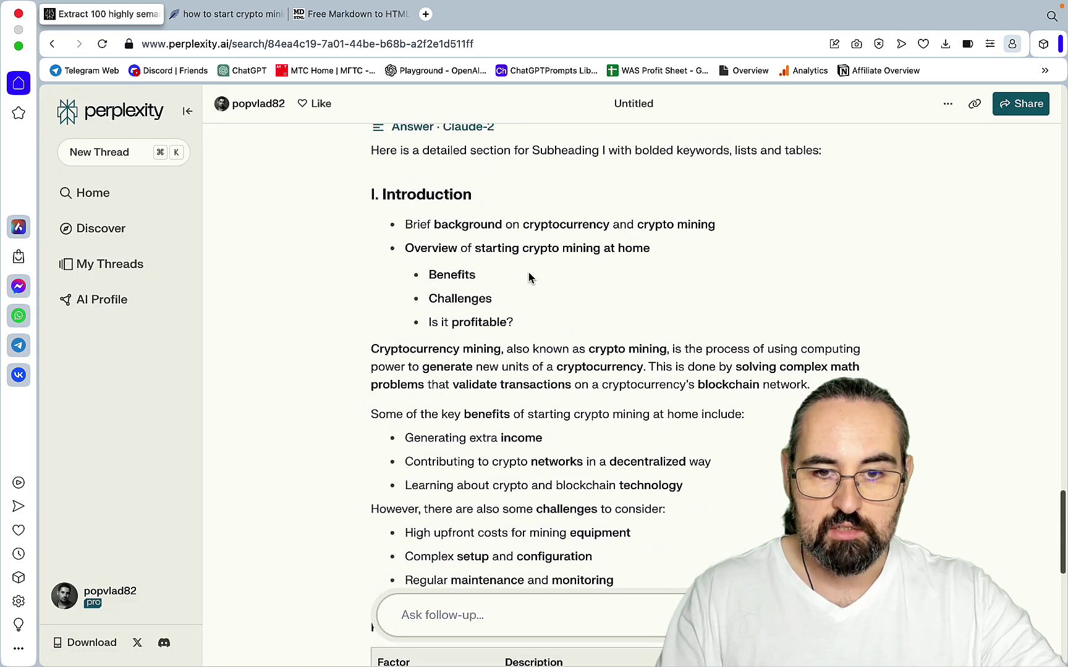
pyautogui.scroll(-5, 546, 297)
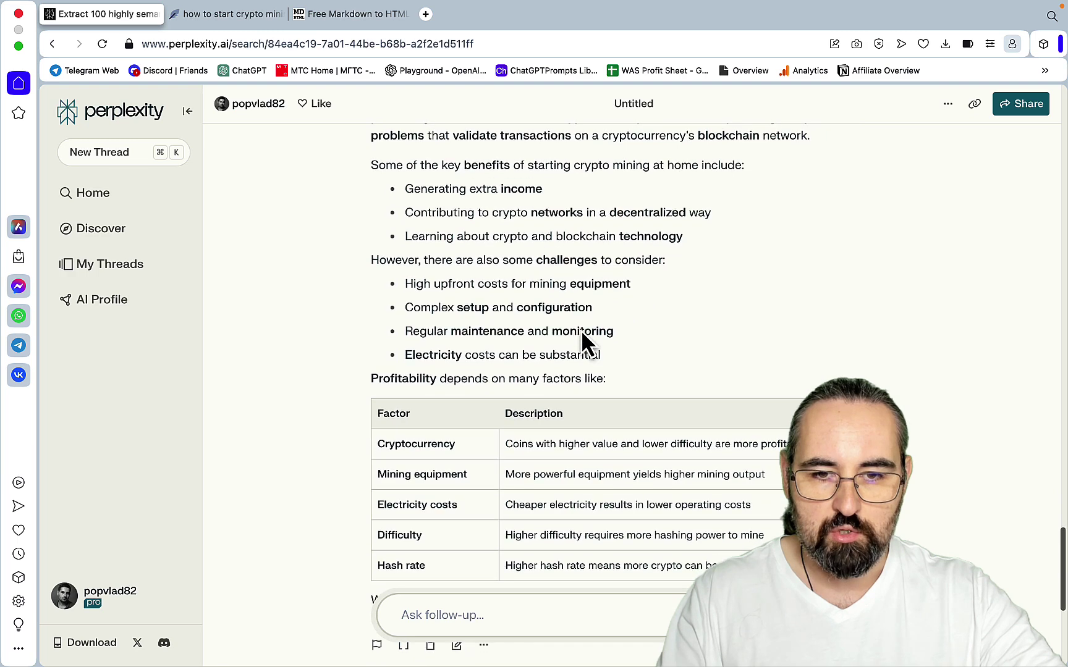
pyautogui.scroll(-4, 563, 408)
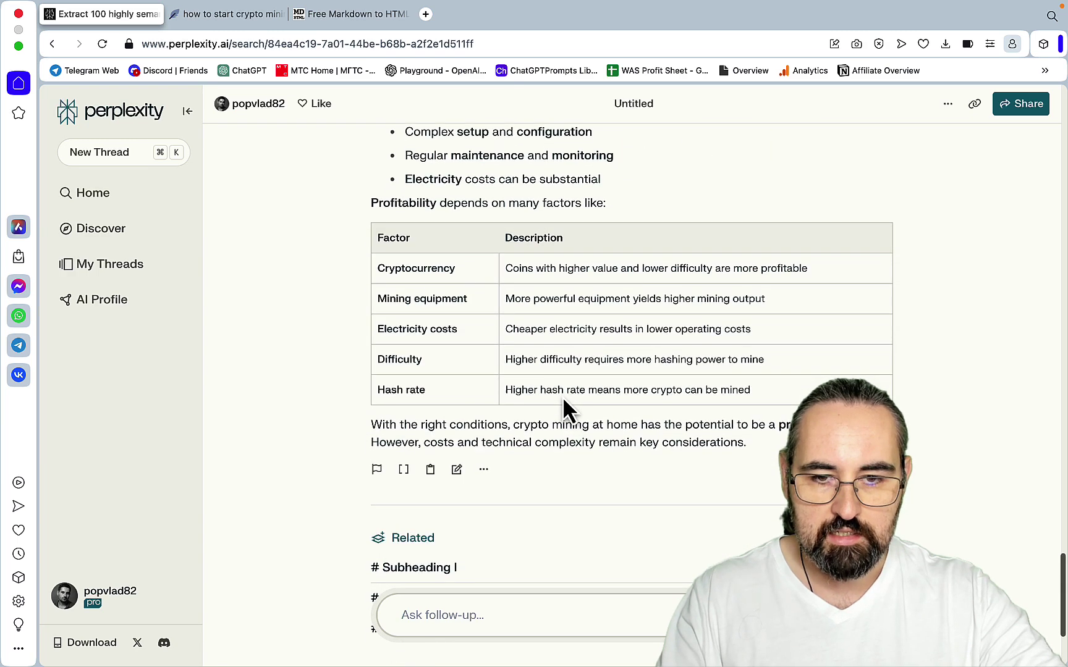
pyautogui.click(430, 469)
# Paste the Subheading I markdown into the converter and delete its two-line lead-in so it starts at I. Introduction.
pyautogui.click(349, 14)
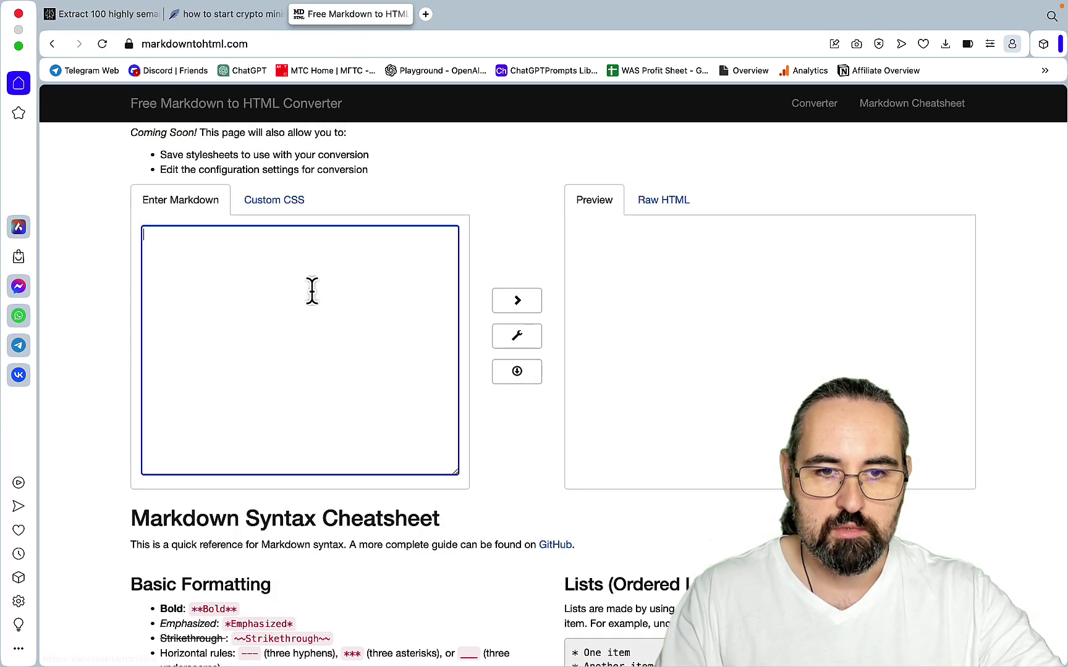
pyautogui.press('super+v')
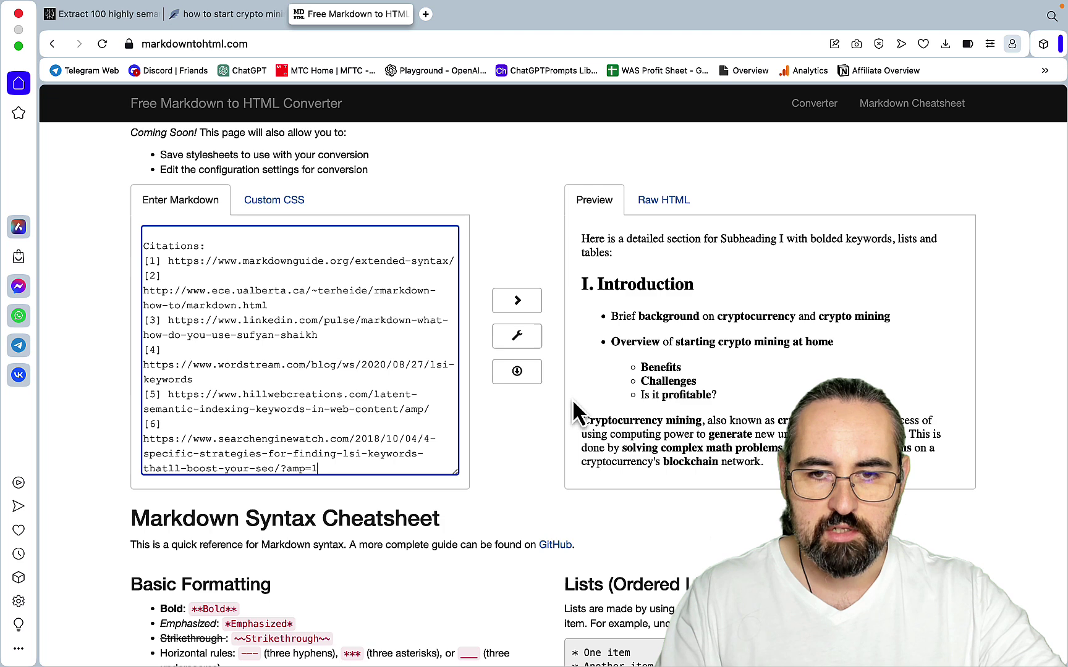
pyautogui.scroll(15, 236, 301)
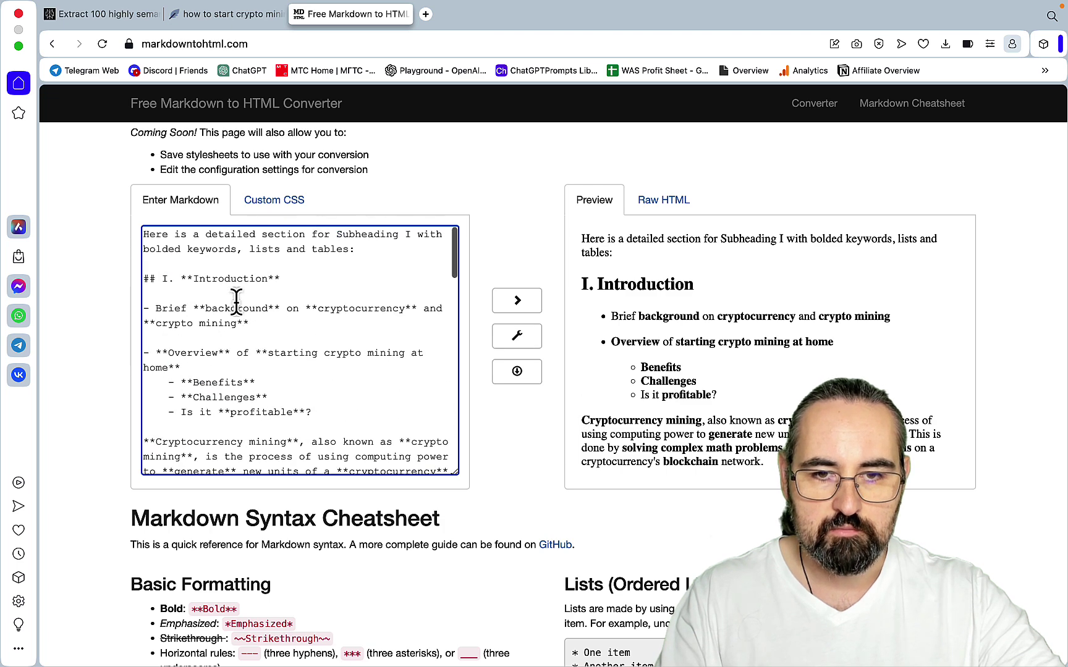
pyautogui.moveTo(185, 263); pyautogui.dragTo(135, 222)
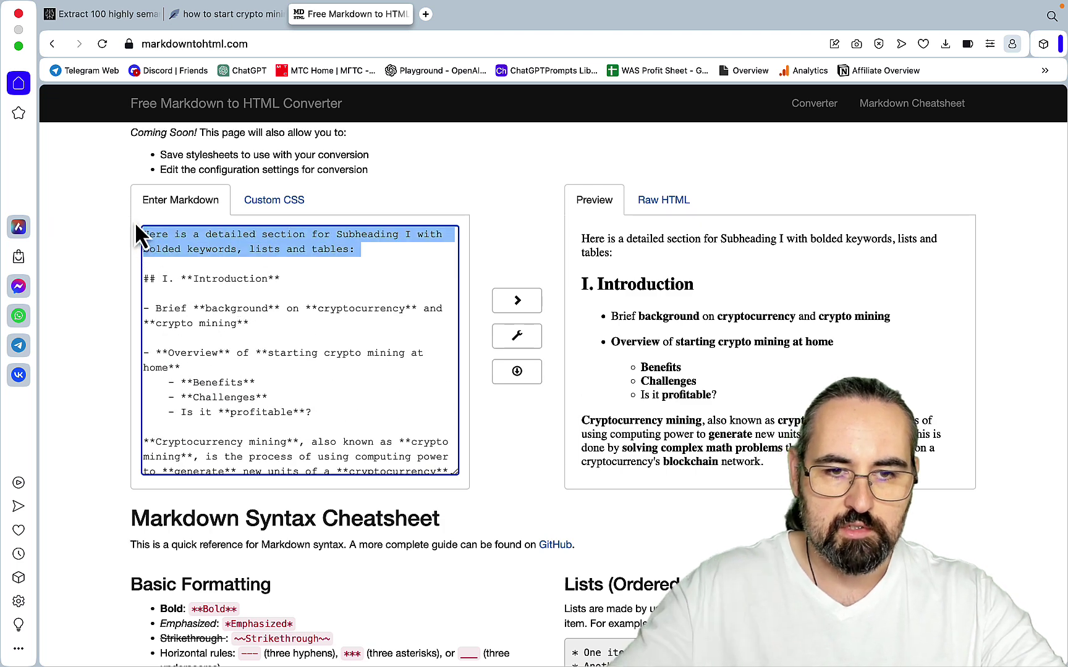
pyautogui.press('BackSpace')
pyautogui.press('BackSpace')
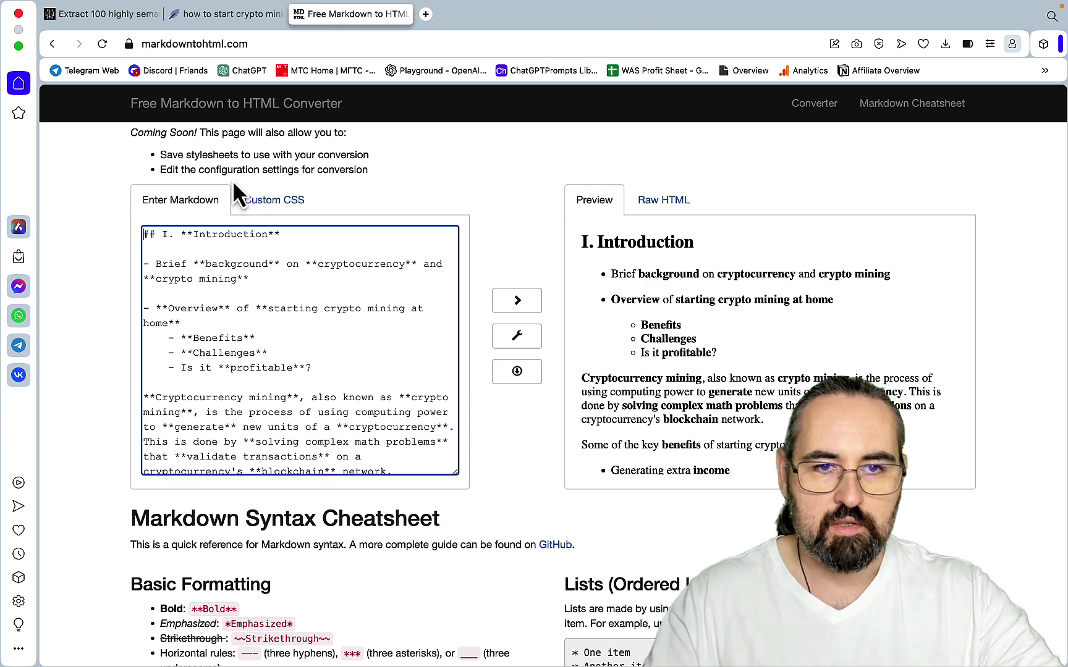
# Resubmit the earlier prompt as a follow-up requesting Subheading II, Choosing a Cryptocurrency to Mine.
pyautogui.click(122, 18)
pyautogui.scroll(15, 529, 427)
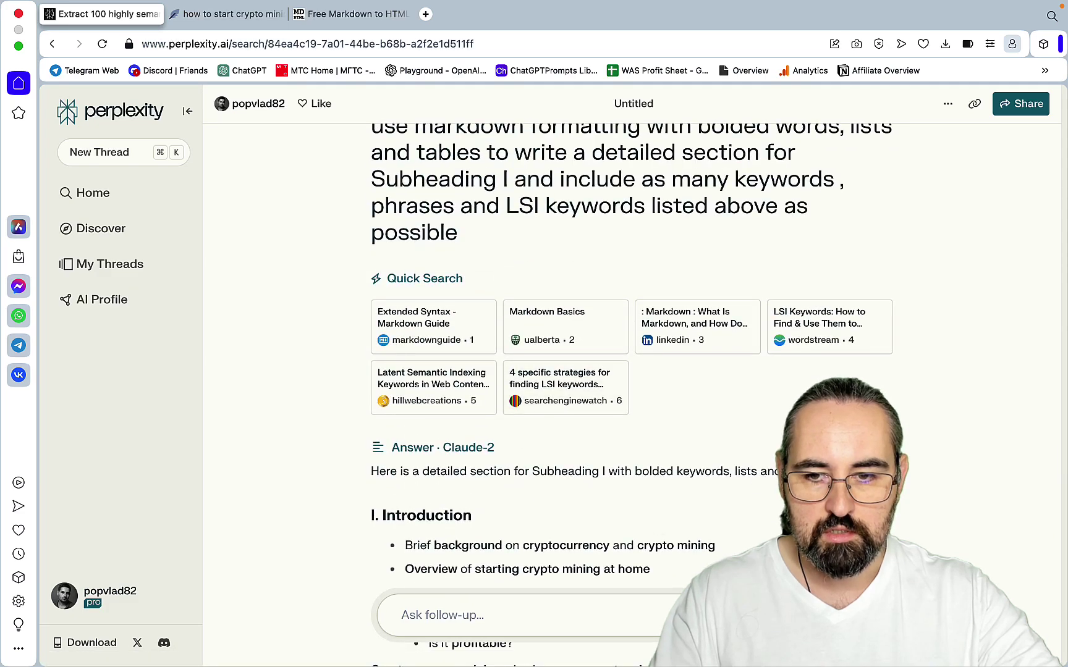
pyautogui.scroll(2, 735, 471)
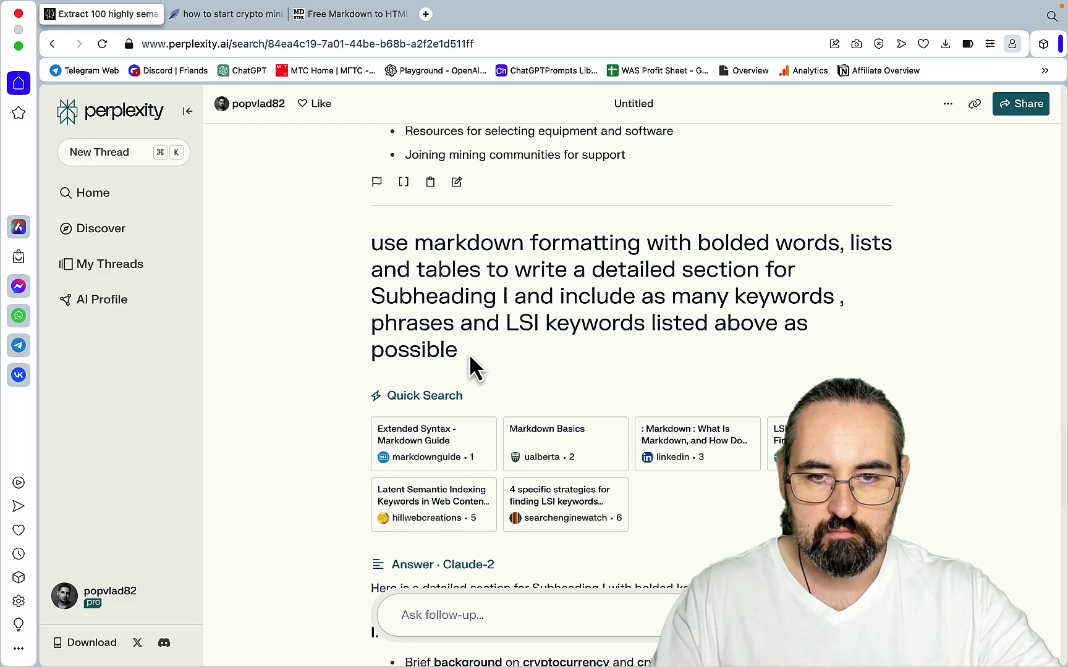
pyautogui.moveTo(469, 355); pyautogui.dragTo(365, 254)
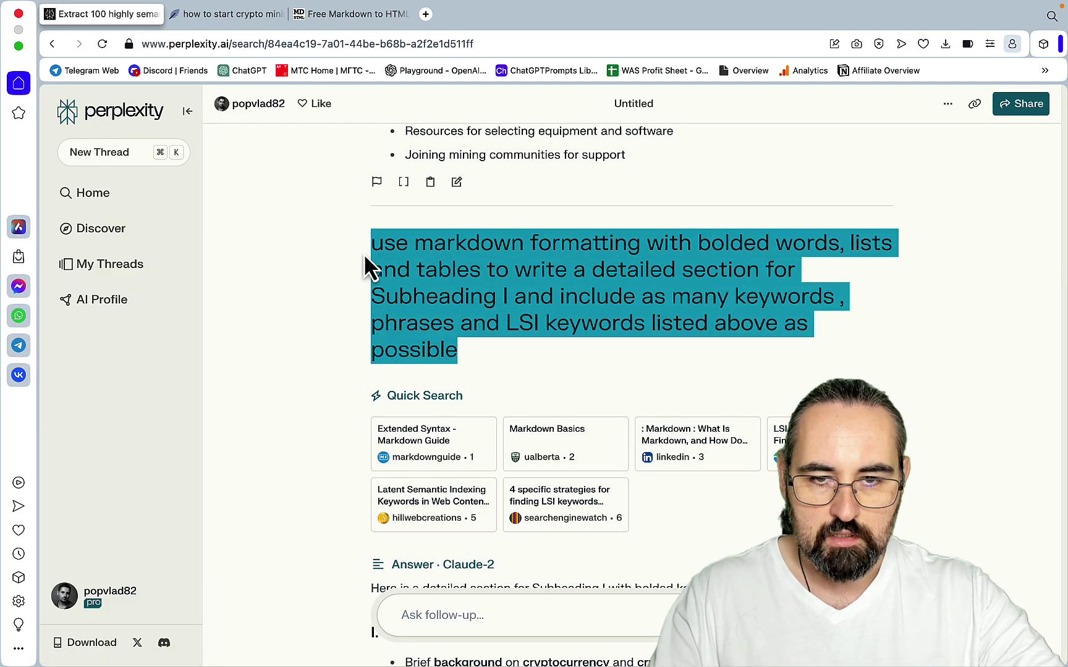
pyautogui.click(420, 614)
pyautogui.press('super+v')
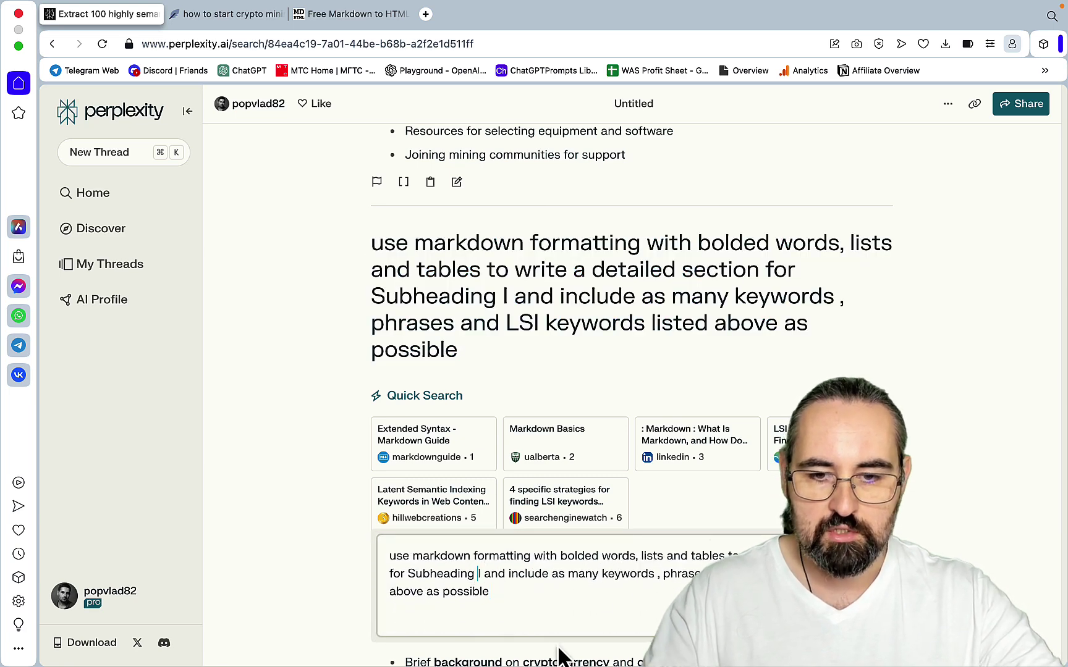
pyautogui.write('I')
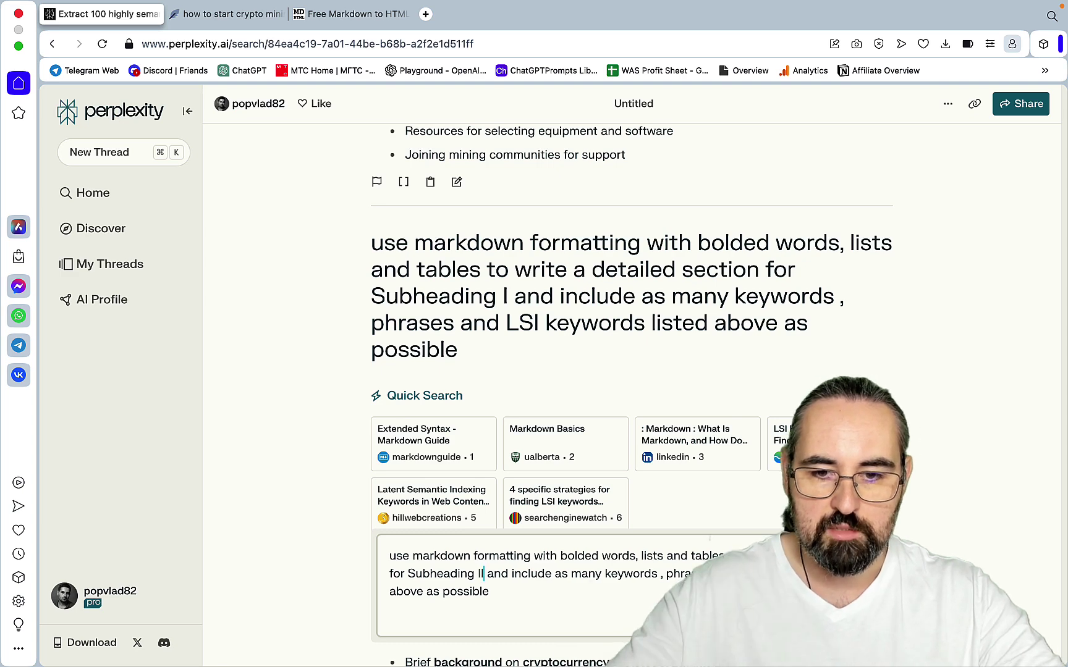
pyautogui.press('super+a')
pyautogui.press('Return')
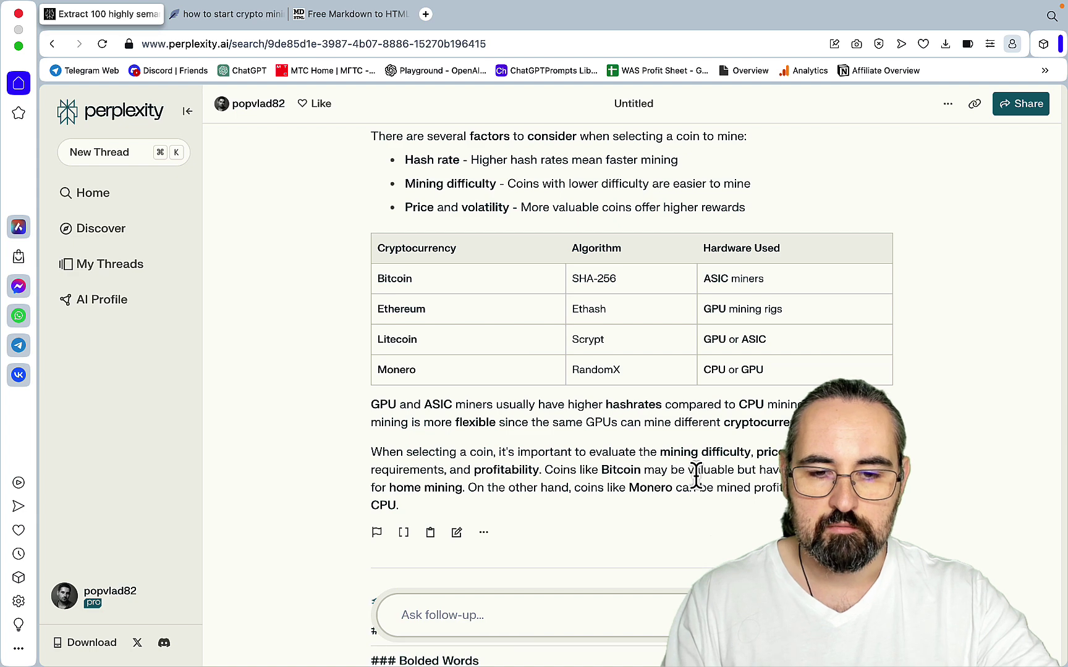
# Copy the Subheading II answer and append it to the end of the converter's markdown.
pyautogui.click(430, 532)
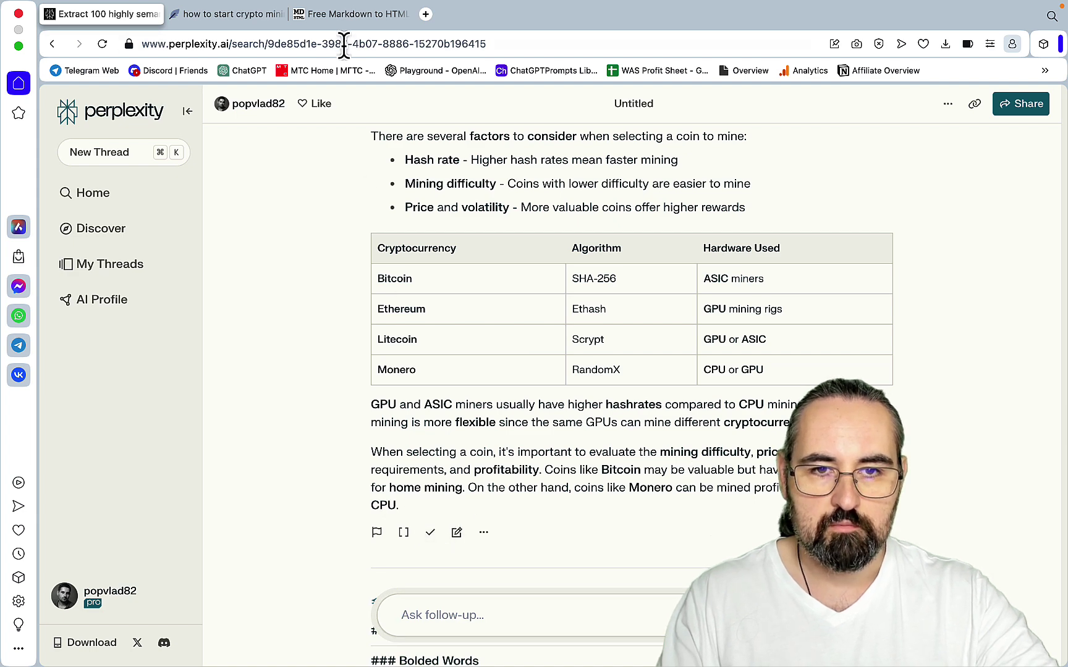
pyautogui.click(351, 22)
pyautogui.click(291, 364)
pyautogui.press('super+a')
pyautogui.press('super+v')
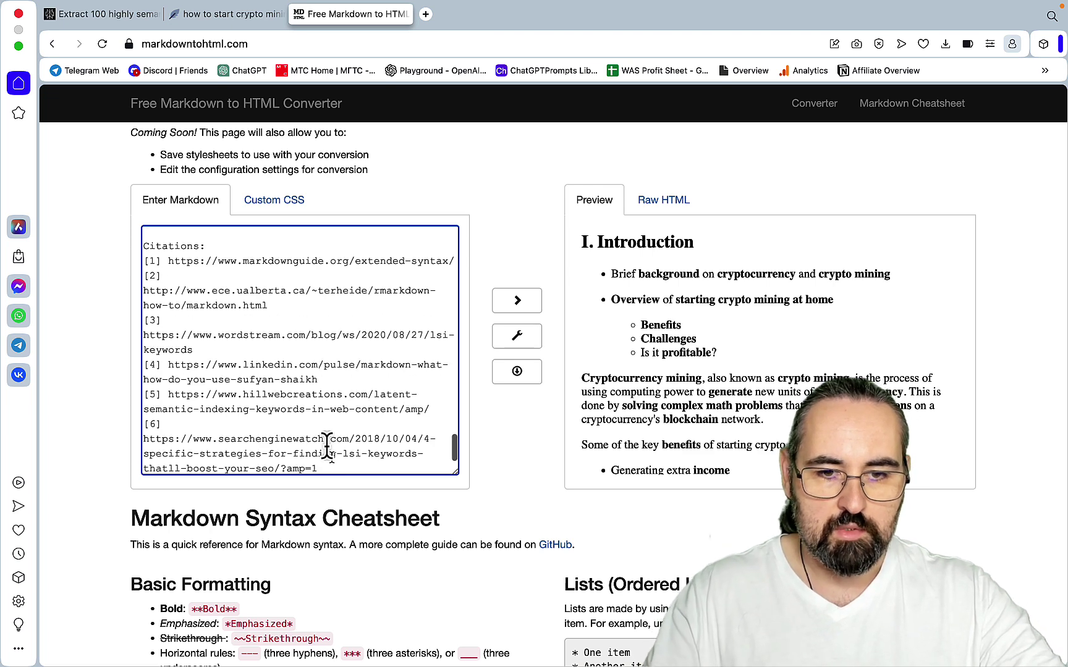
pyautogui.click(137, 15)
pyautogui.scroll(3, 477, 372)
pyautogui.scroll(6, 477, 372)
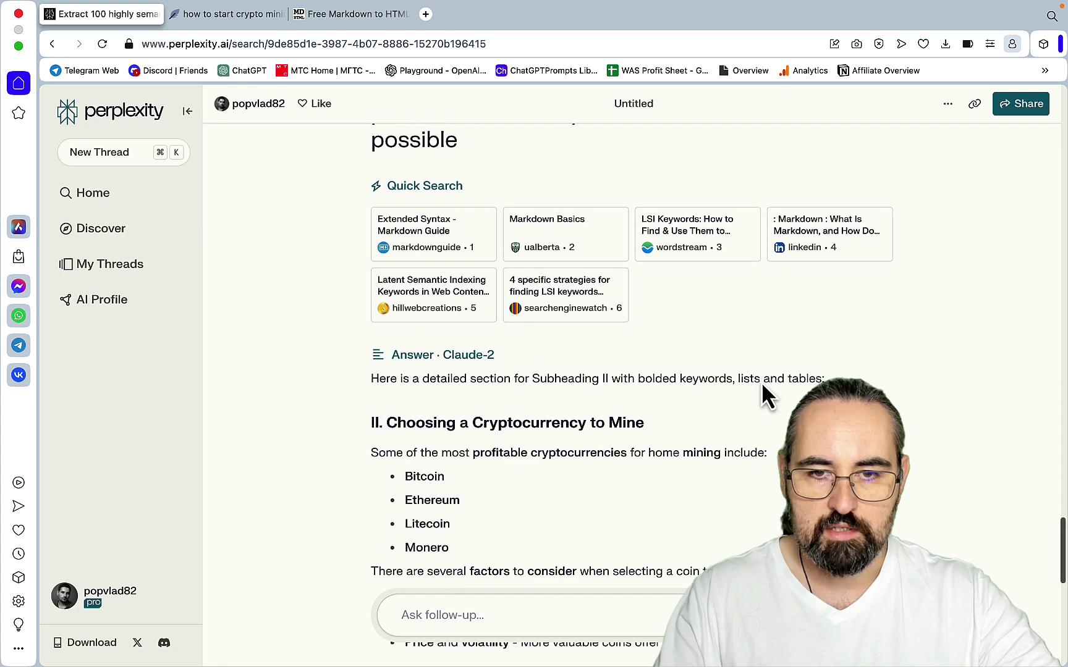
# Resubmit the earlier prompt as a follow-up requesting Subheading III, Selecting Mining Hardware.
pyautogui.scroll(4, 762, 382)
pyautogui.moveTo(465, 412); pyautogui.dragTo(366, 312)
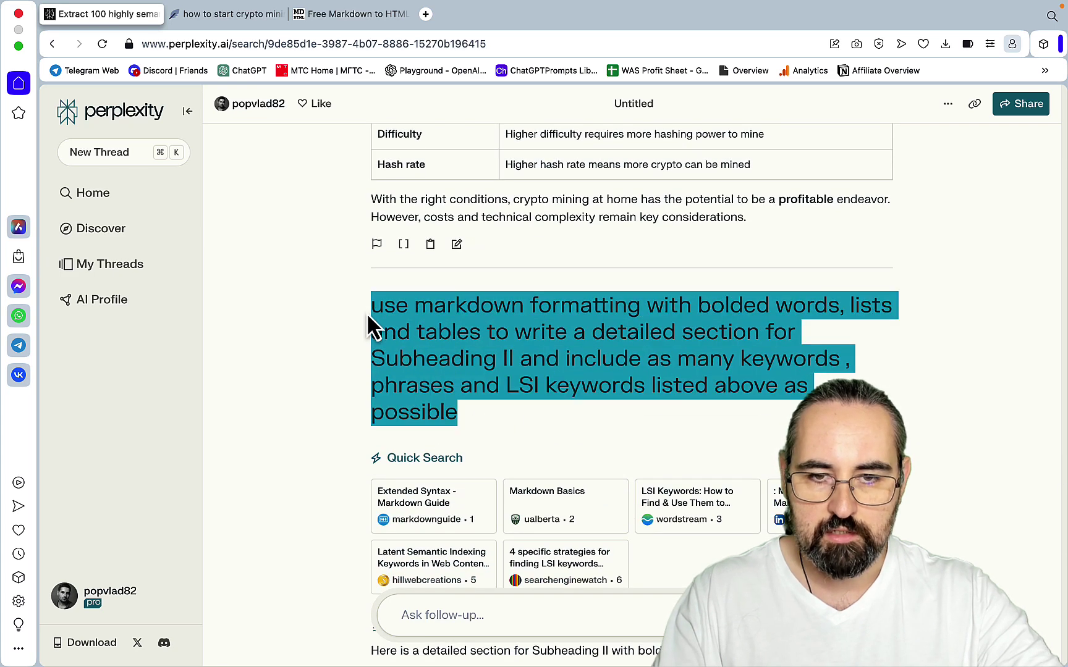
pyautogui.click(411, 615)
pyautogui.press('super+v')
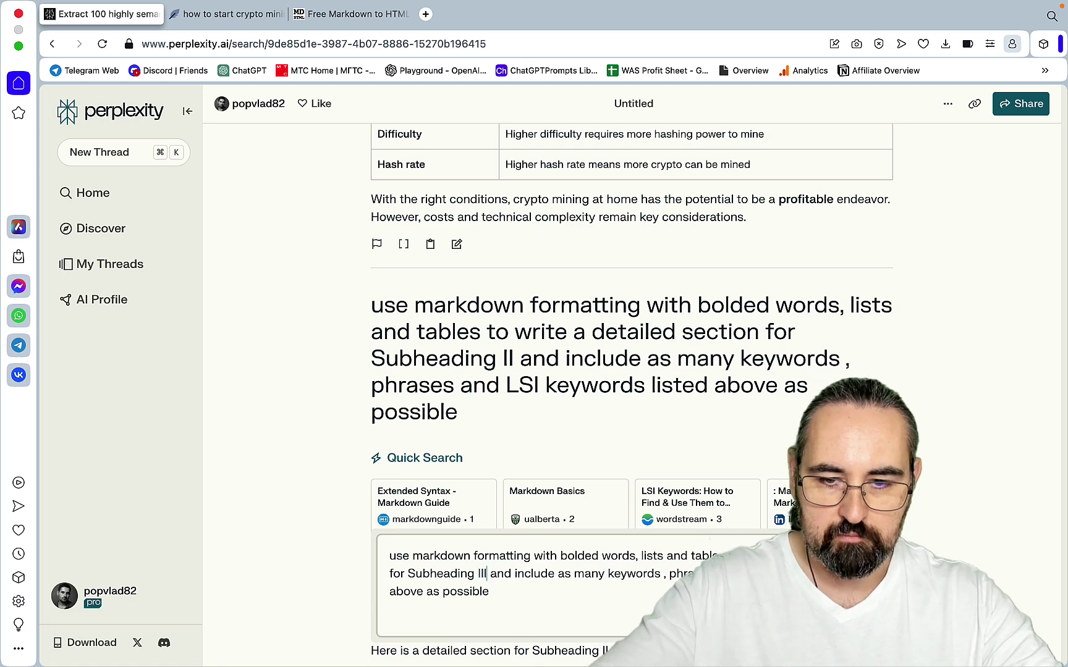
pyautogui.press('Return')
pyautogui.scroll(6, 577, 420)
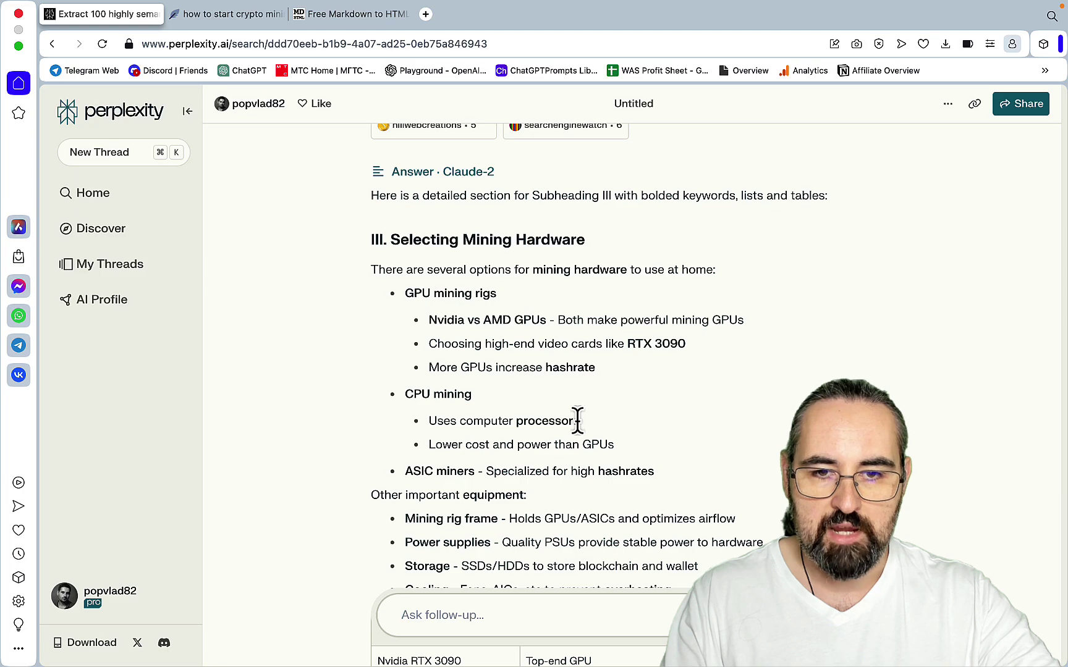
# Review the rendered preview from I. Introduction to IX. Conclusion, then select and copy all of it.
pyautogui.press('super+3')
pyautogui.scroll(-15, 726, 297)
pyautogui.scroll(-20, 727, 297)
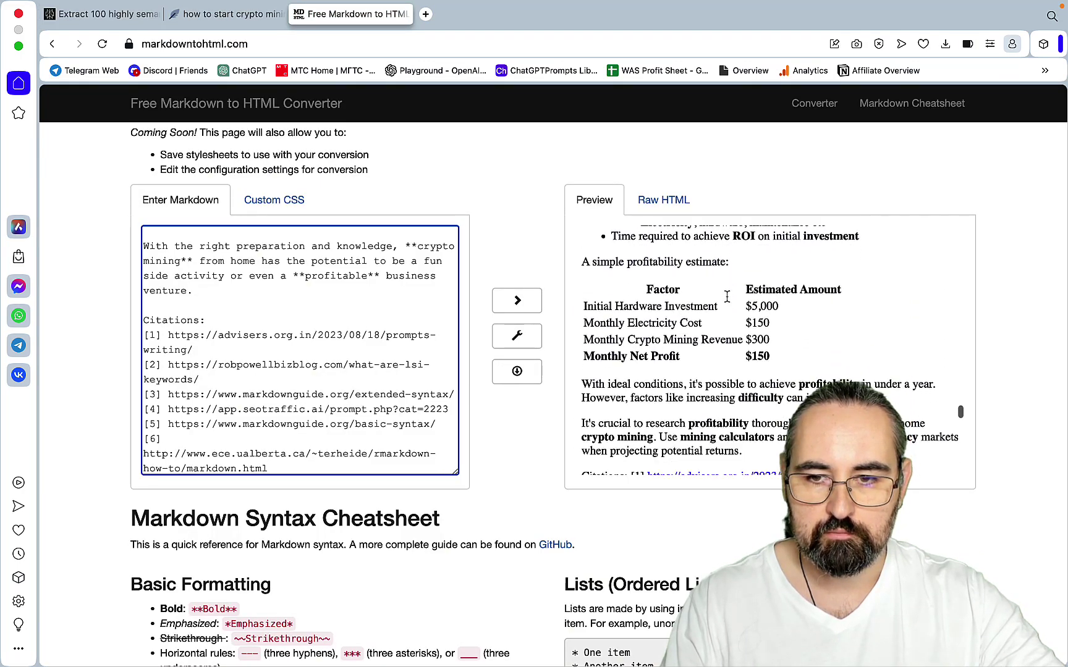
pyautogui.scroll(-15, 727, 301)
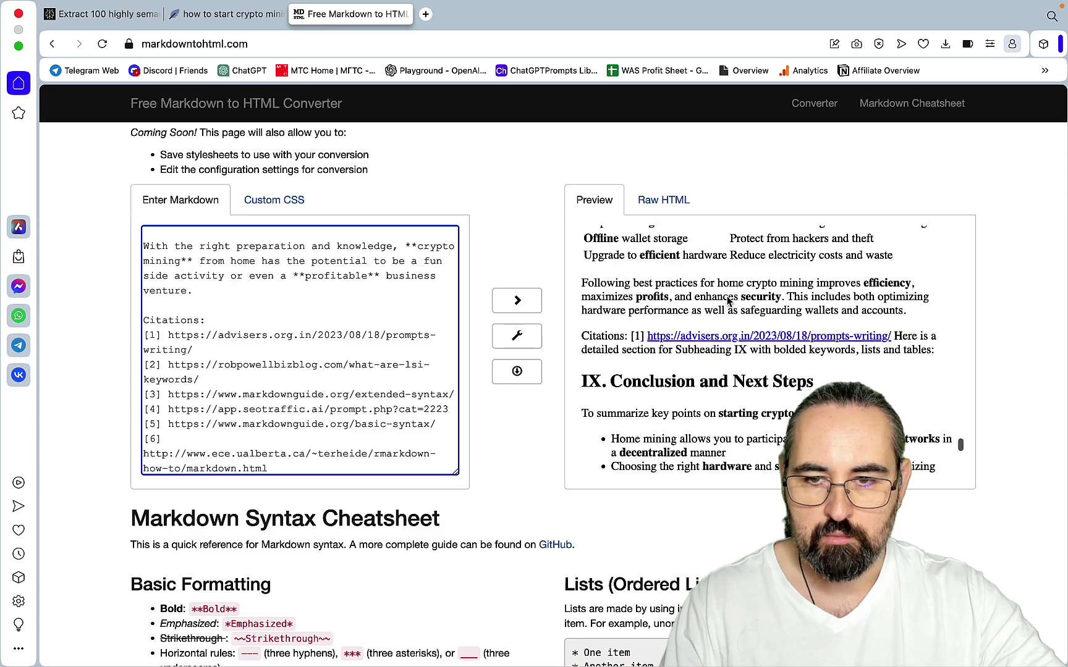
pyautogui.scroll(-10, 728, 301)
pyautogui.scroll(15, 727, 297)
pyautogui.scroll(20, 727, 299)
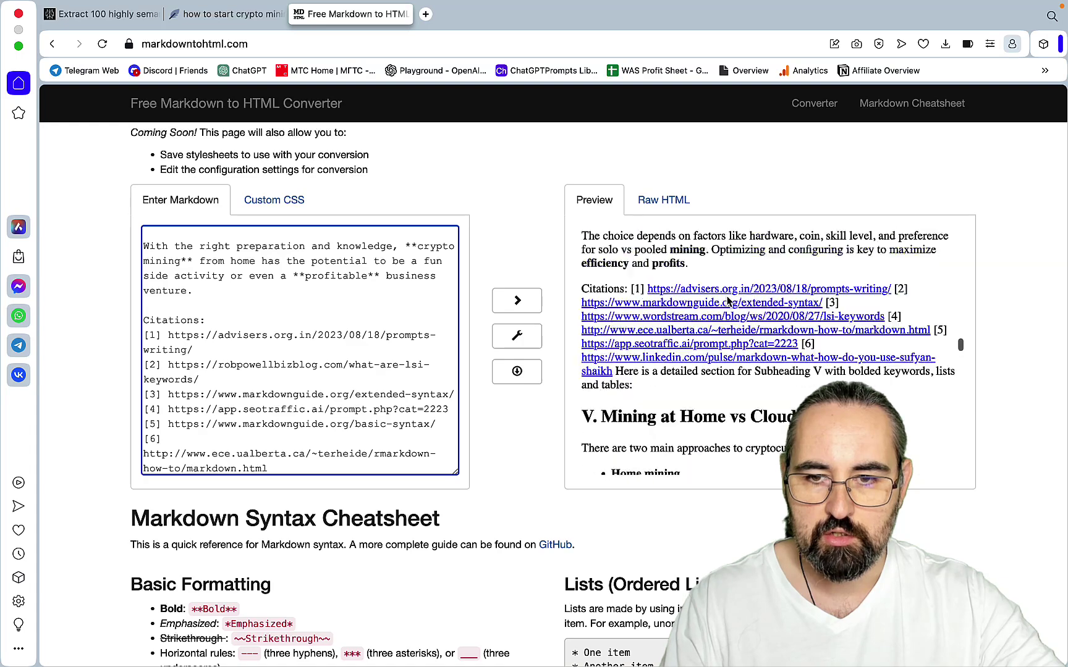
pyautogui.scroll(20, 727, 301)
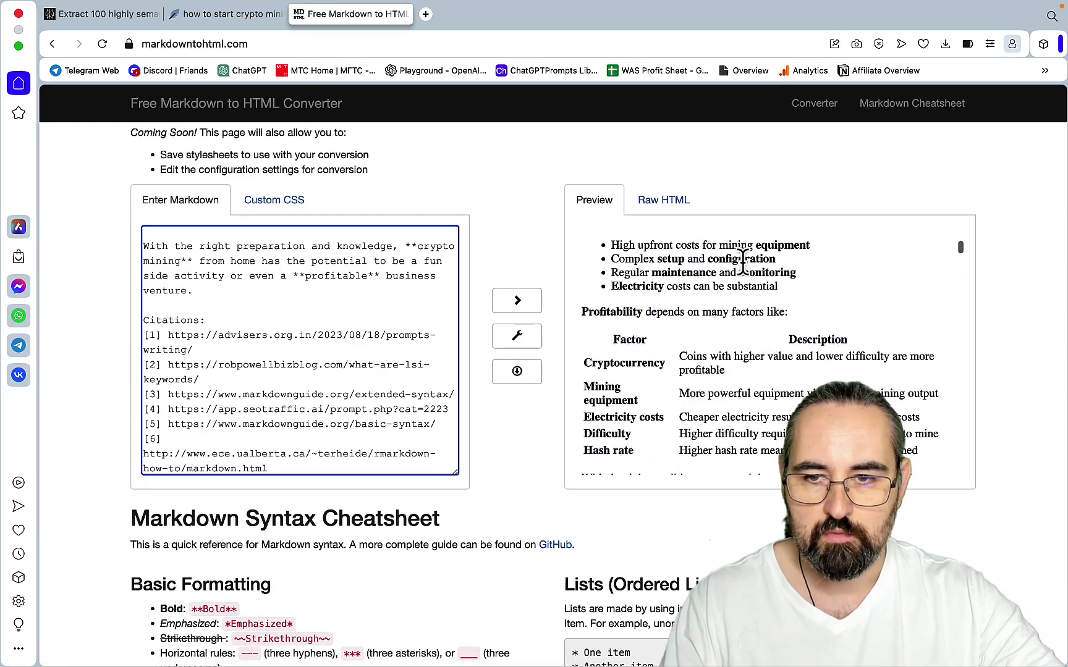
pyautogui.scroll(5, 743, 264)
pyautogui.click(743, 266)
pyautogui.press('super+a')
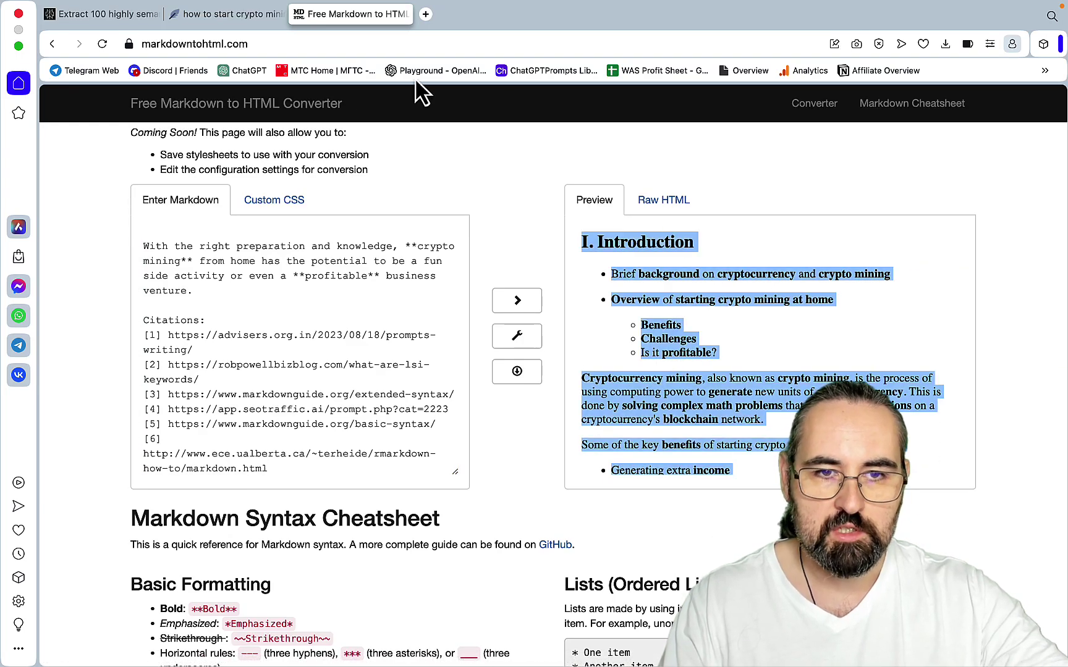
# Paste the full article below the H1 in NeuronWriter, raising the score to 61 with 1554 words.
pyautogui.click(215, 13)
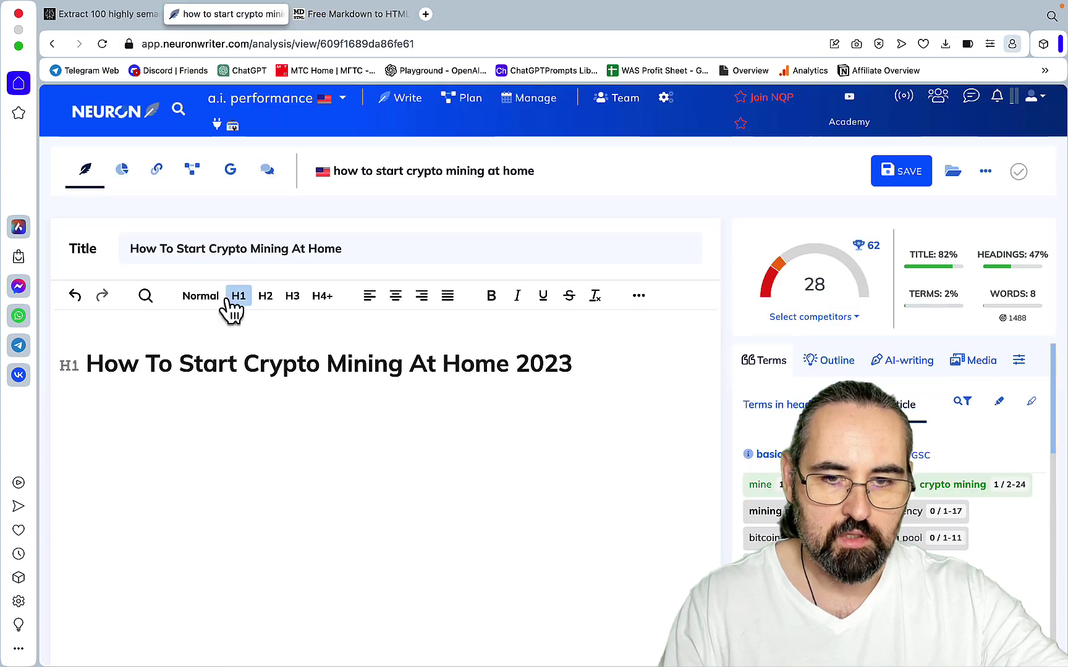
pyautogui.click(276, 470)
pyautogui.press('super+v')
pyautogui.scroll(3, 277, 470)
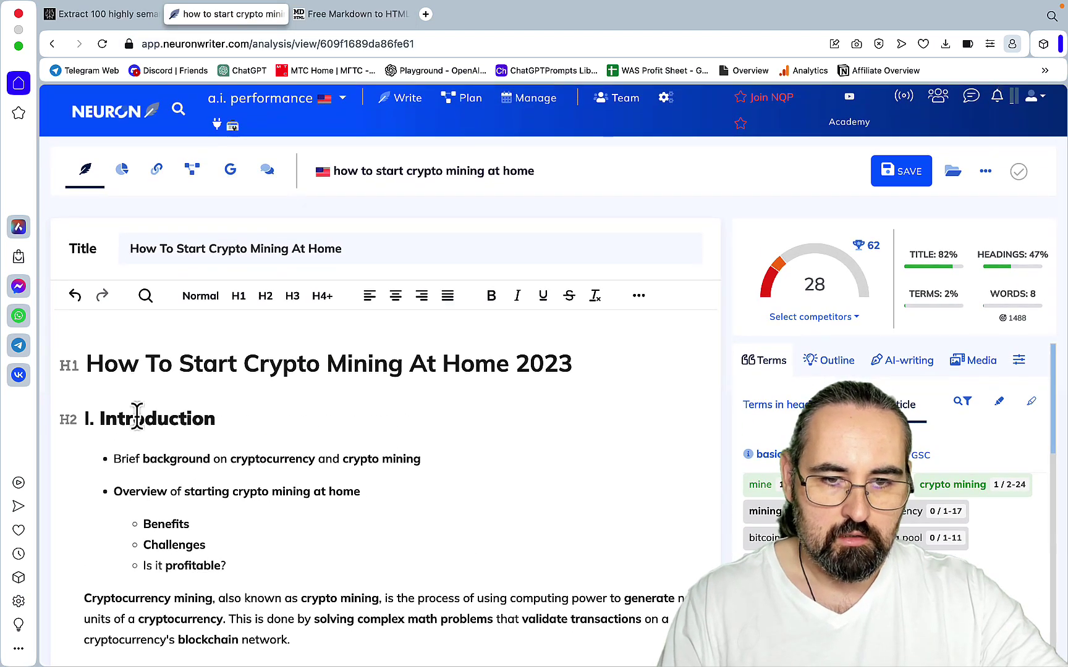
pyautogui.scroll(-20, 312, 447)
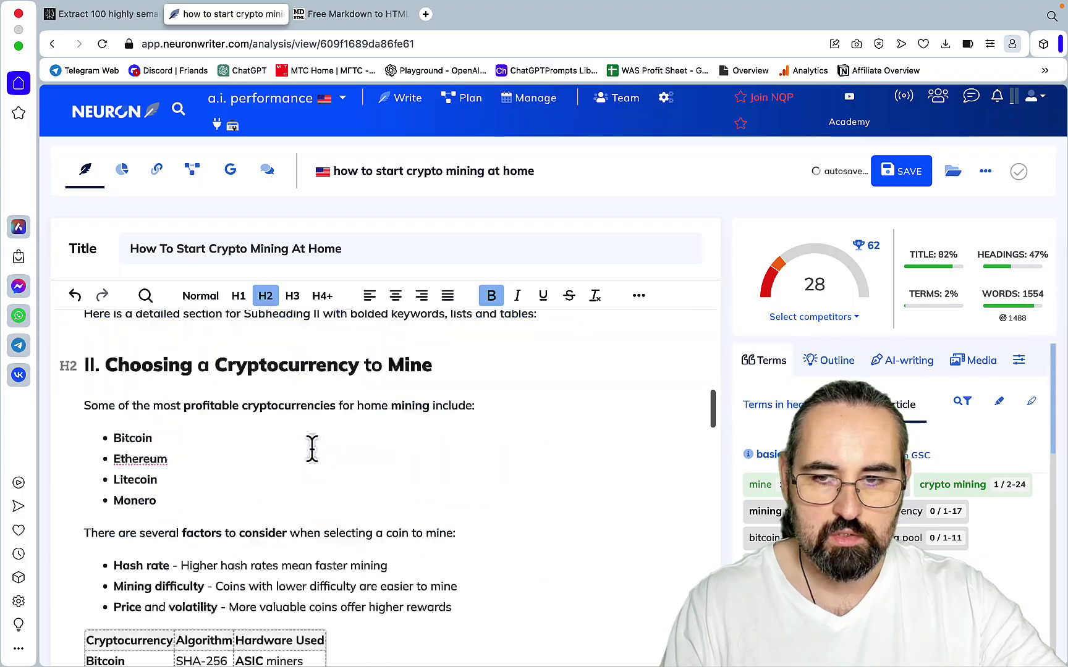
pyautogui.scroll(-20, 312, 447)
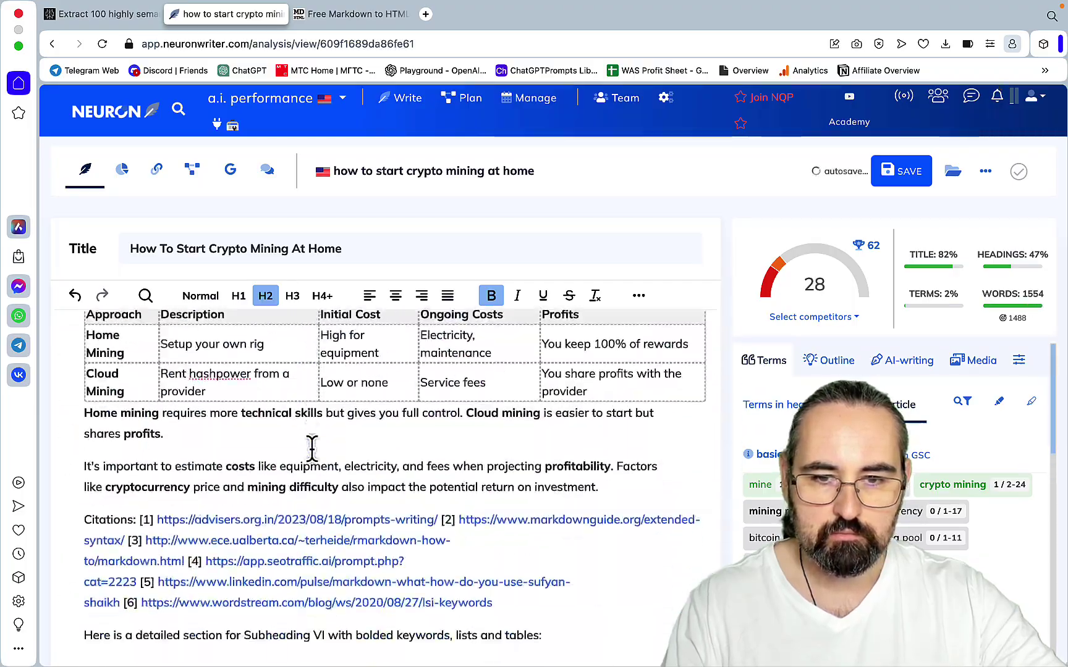
pyautogui.scroll(-20, 312, 447)
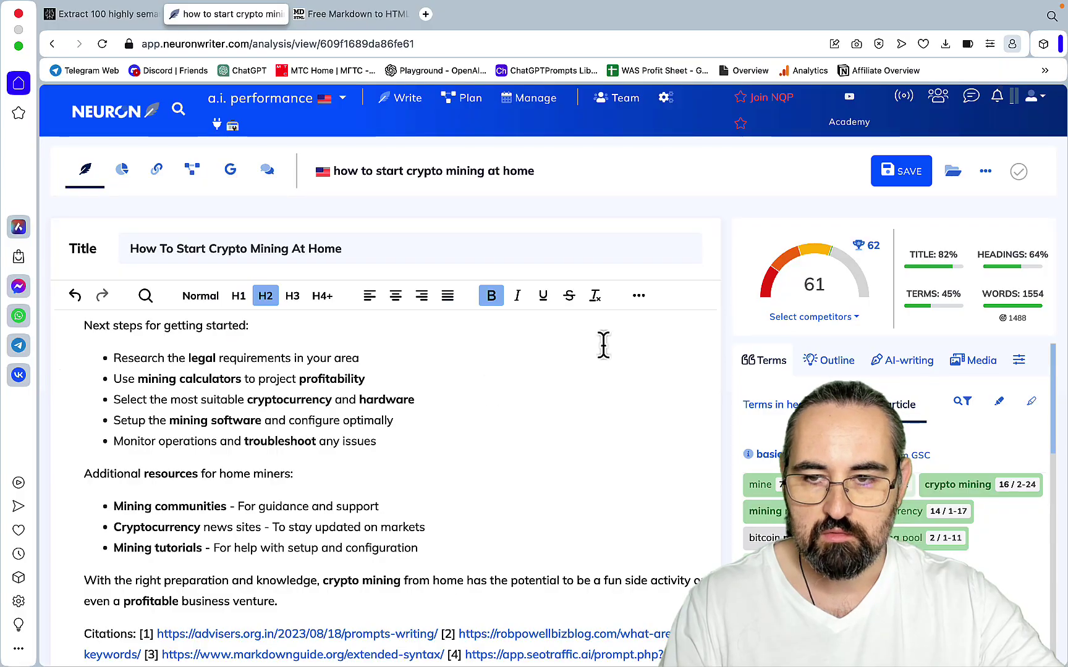
pyautogui.scroll(-3, 558, 339)
pyautogui.scroll(10, 558, 340)
pyautogui.scroll(20, 558, 338)
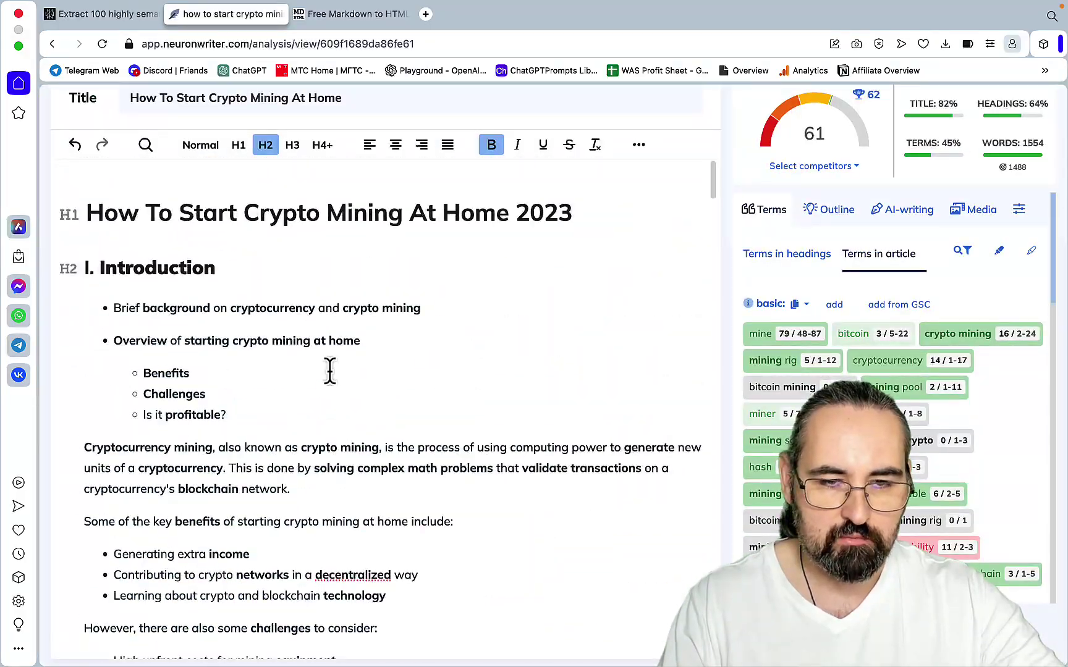
# Remove the 'I.' numbering from the Introduction heading.
pyautogui.click(103, 263)
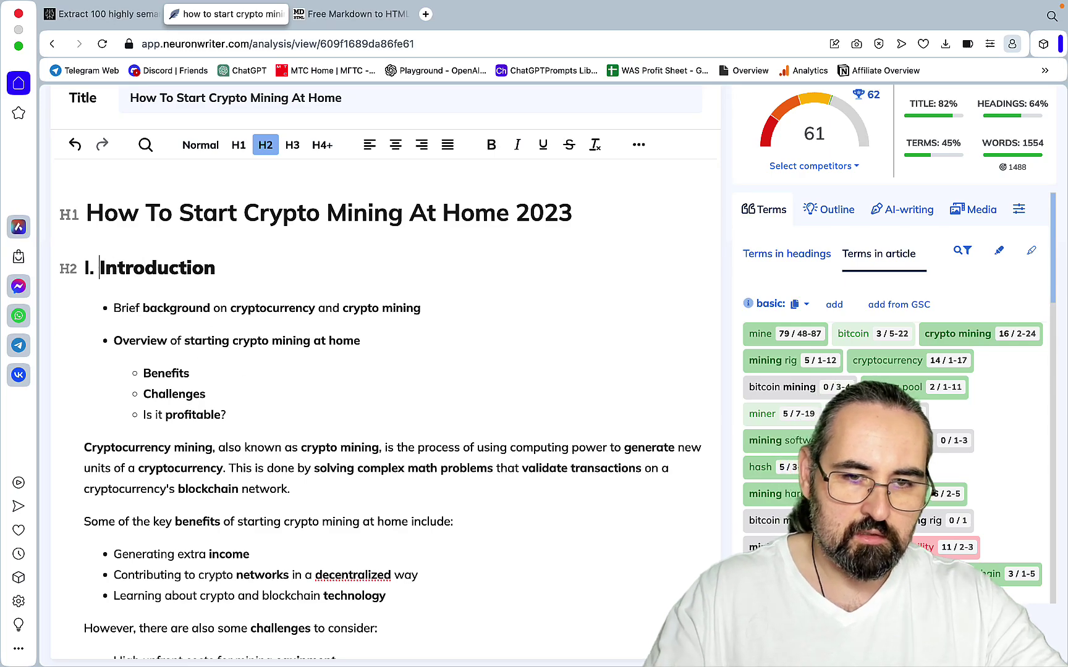
pyautogui.press('BackSpace')
pyautogui.press('BackSpace')
pyautogui.press('BackSpace')
pyautogui.scroll(-7, 212, 354)
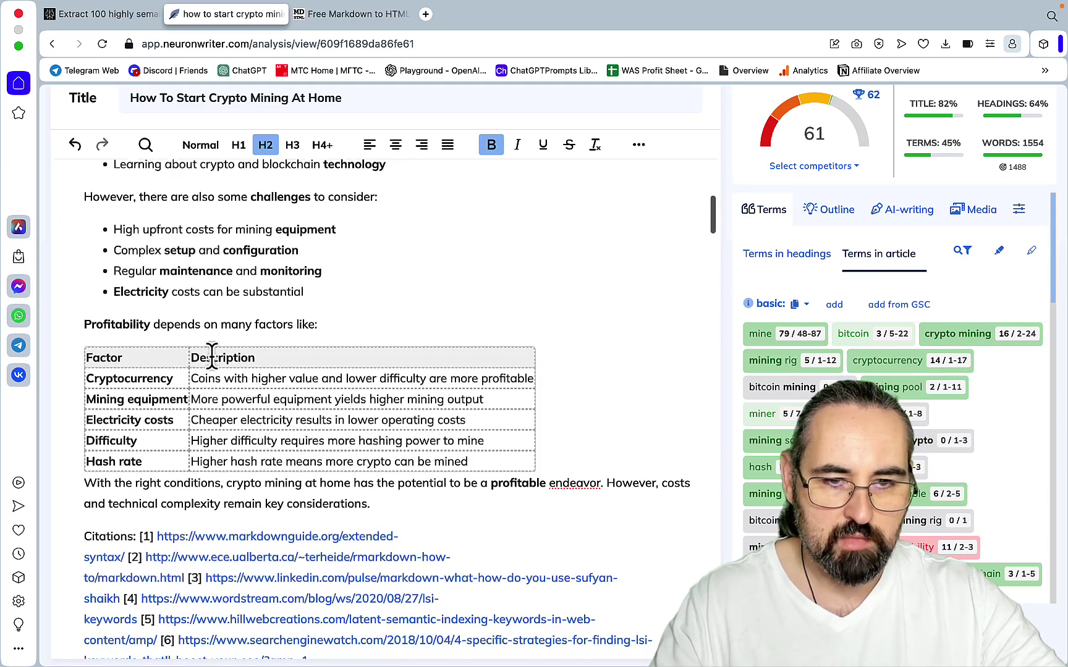
pyautogui.scroll(-3, 213, 353)
pyautogui.scroll(10, 196, 351)
pyautogui.scroll(-9, 197, 350)
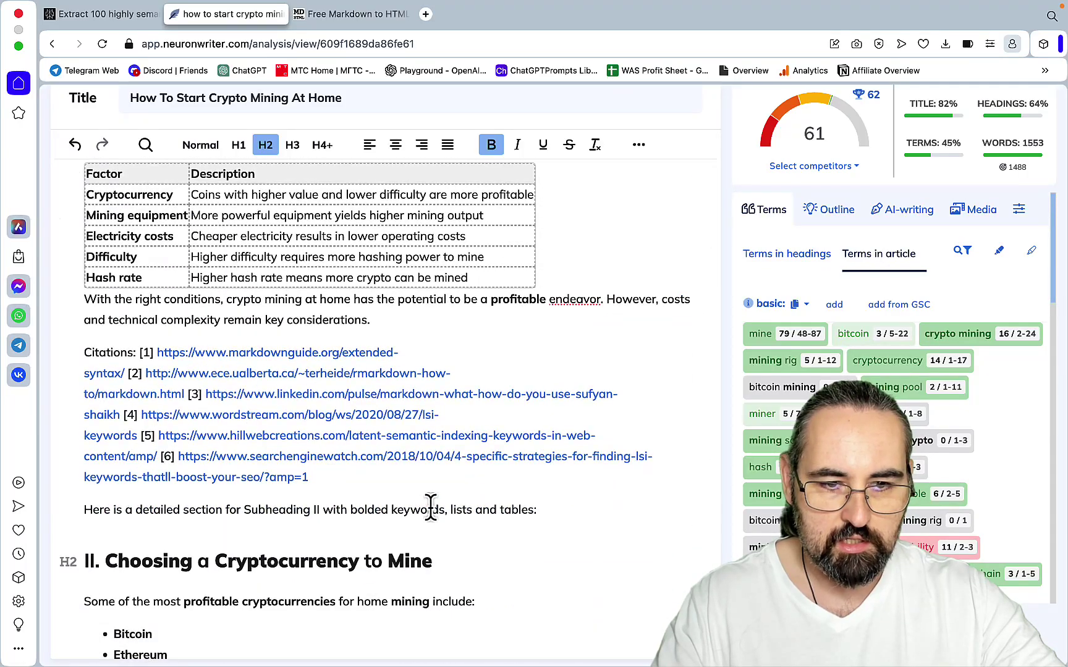
# Delete the citation links and leftover intro line, and drop 'II.' from the Choosing a Cryptocurrency heading.
pyautogui.moveTo(548, 508); pyautogui.dragTo(59, 359)
pyautogui.press('BackSpace')
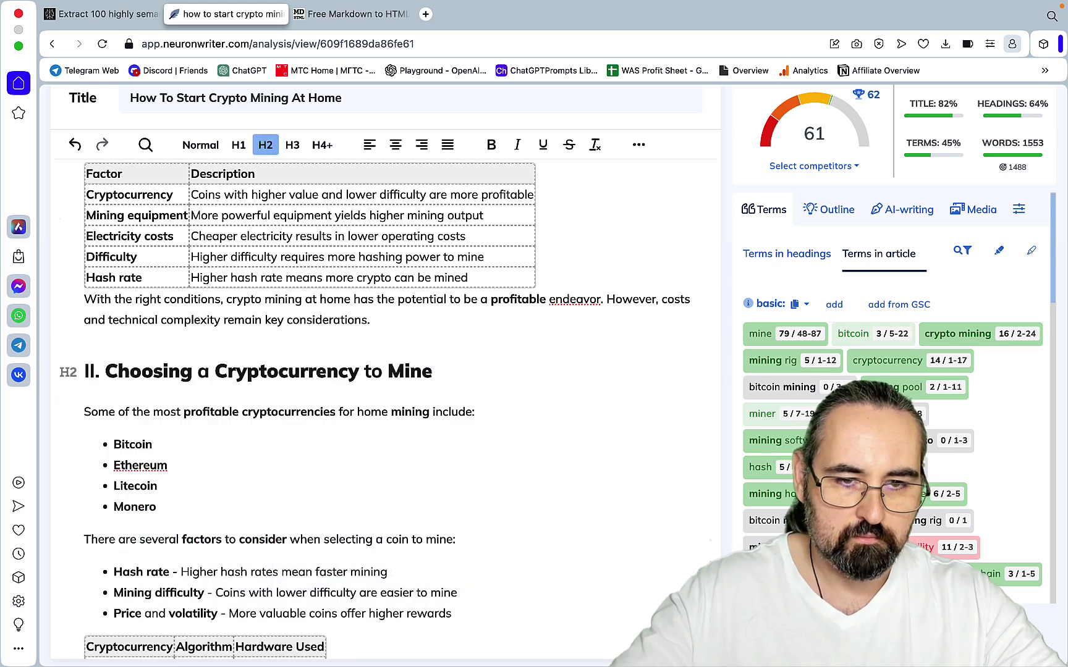
pyautogui.click(107, 371)
pyautogui.press('BackSpace')
pyautogui.press('BackSpace')
pyautogui.press('BackSpace')
pyautogui.press('BackSpace')
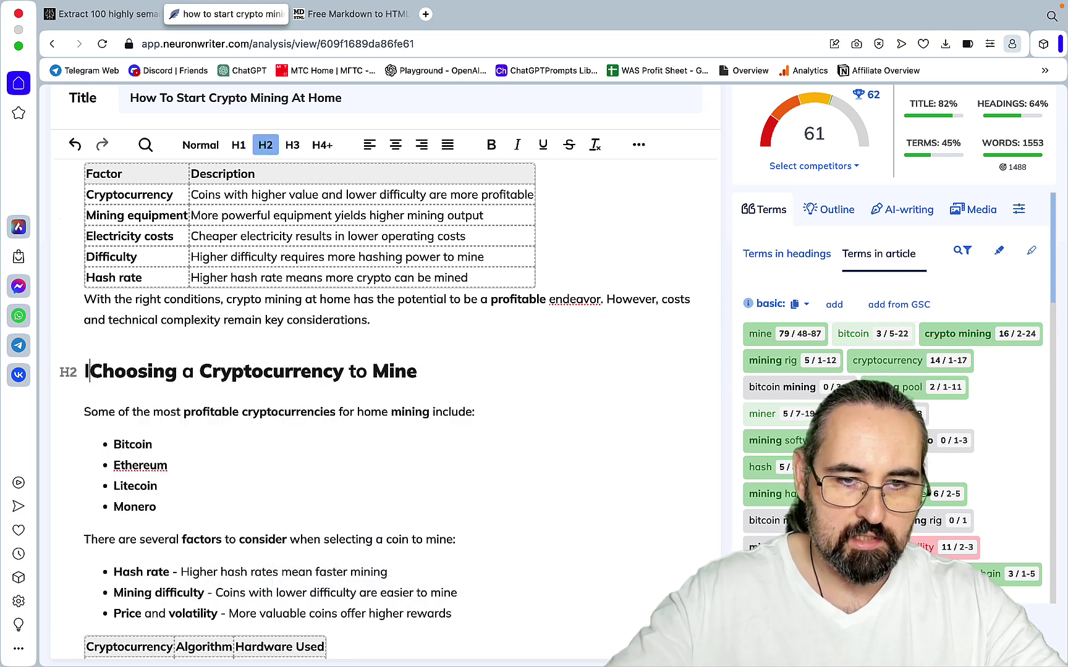
pyautogui.scroll(-20, 152, 267)
pyautogui.scroll(15, 151, 267)
pyautogui.scroll(15, 152, 267)
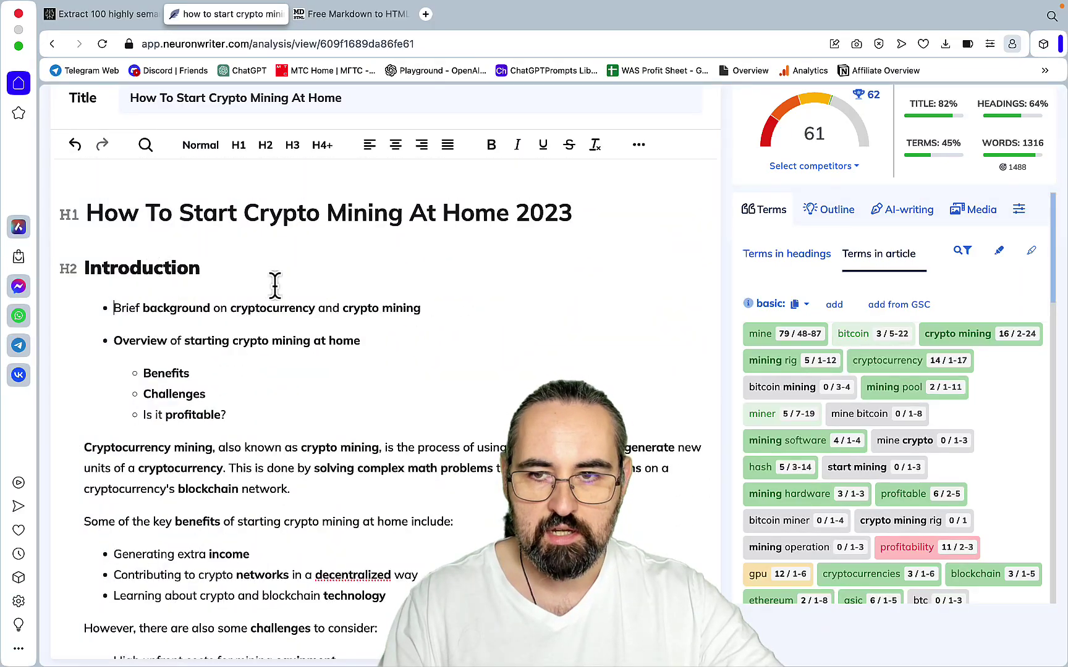
pyautogui.scroll(3, 562, 278)
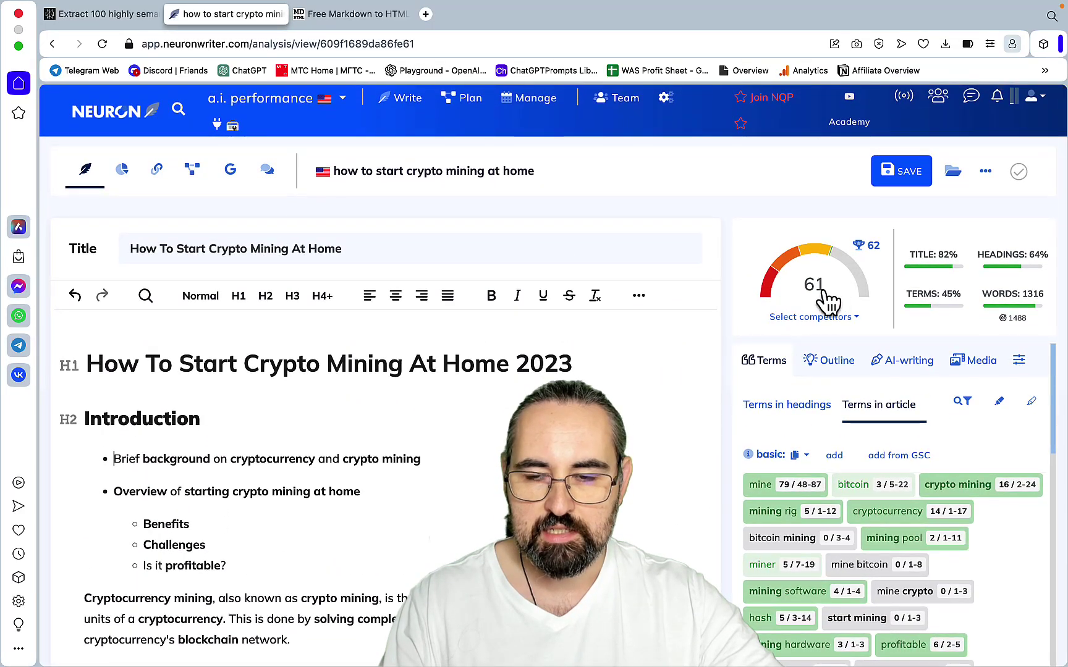
pyautogui.moveTo(874, 263)
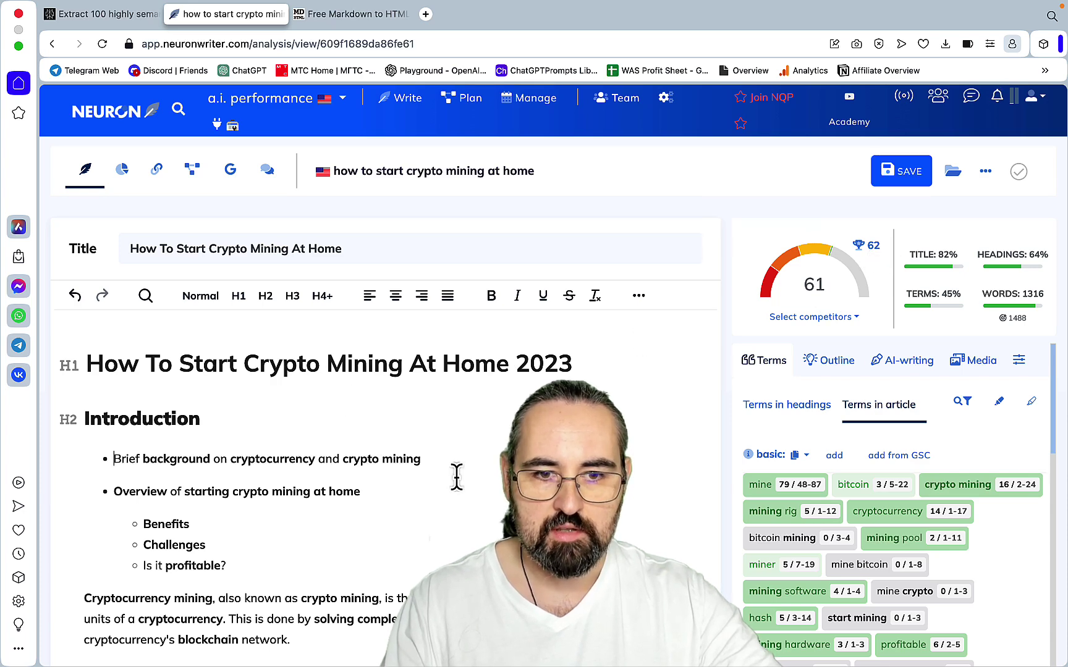
pyautogui.scroll(-20, 456, 476)
pyautogui.scroll(-5, 456, 476)
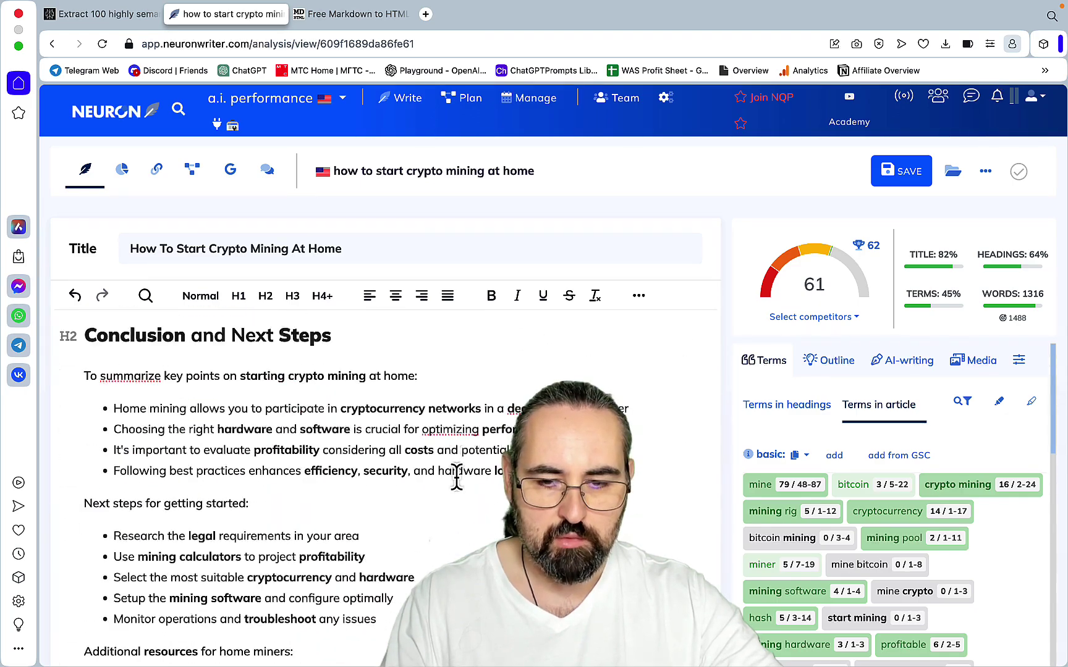
pyautogui.scroll(-3, 442, 492)
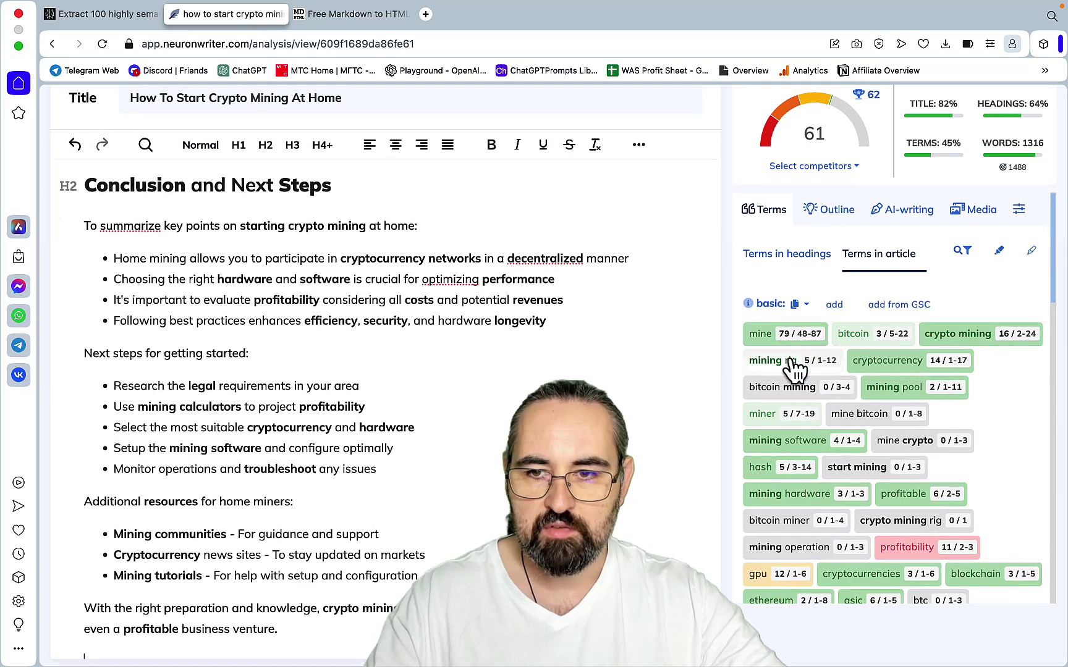
# Run the 'FAQ with unused terms' AI template, bringing the score to 78 with 1925 words.
pyautogui.click(909, 213)
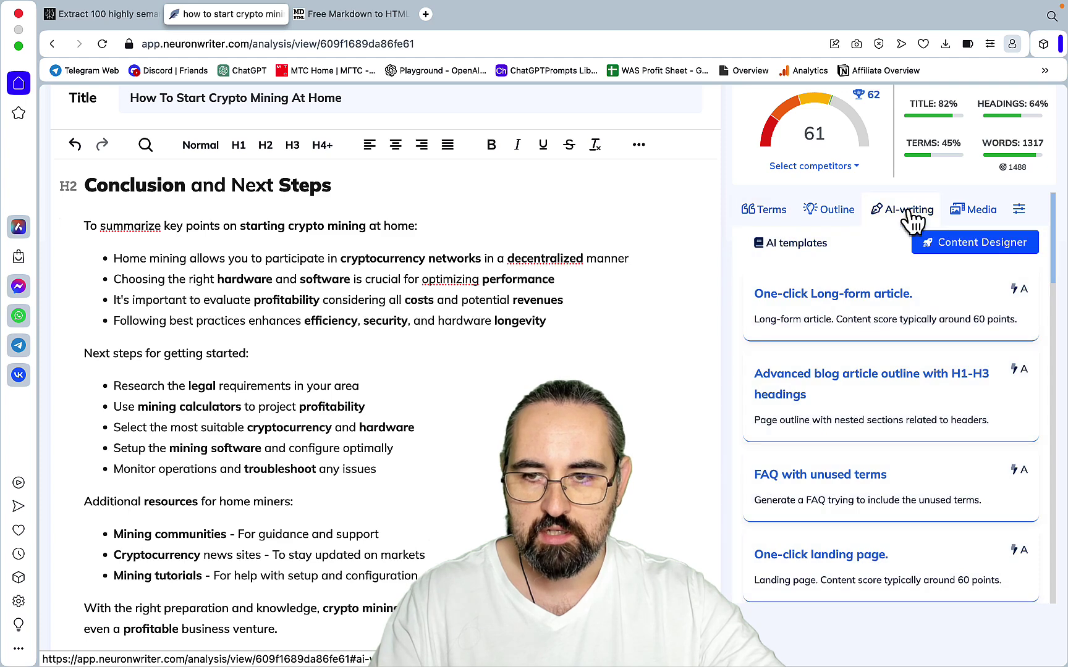
pyautogui.scroll(-2, 901, 389)
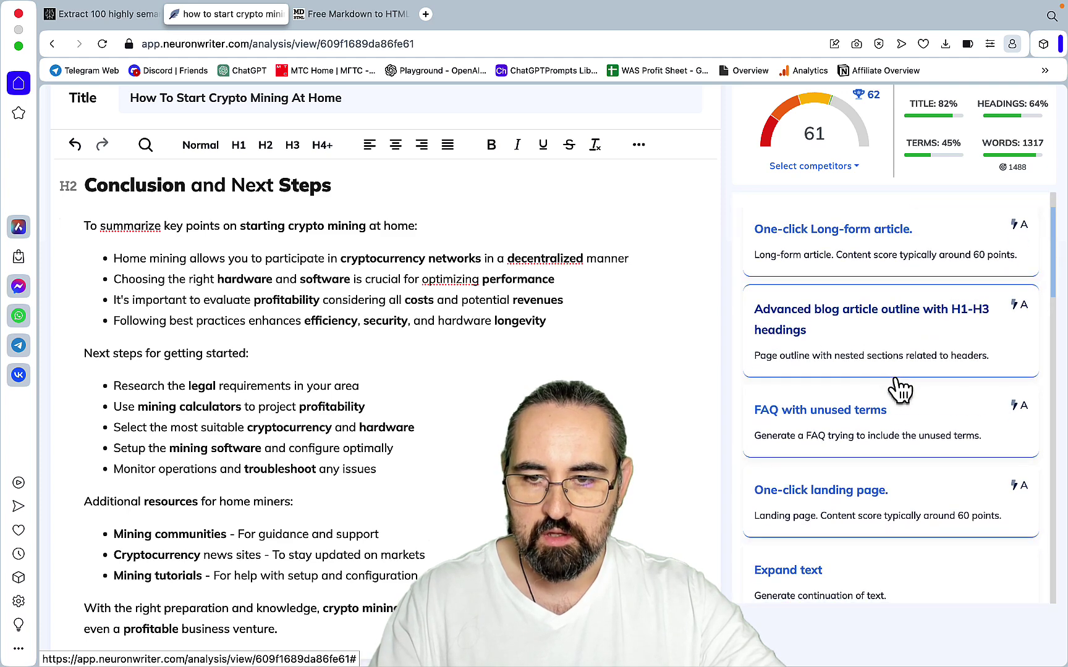
pyautogui.click(813, 427)
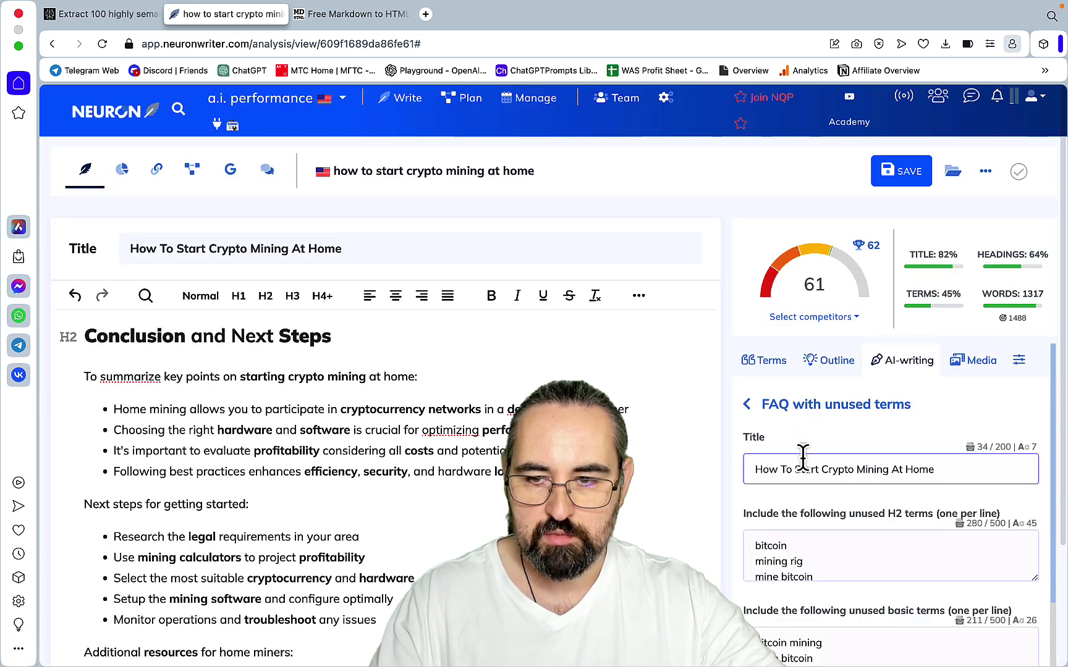
pyautogui.scroll(-4, 940, 494)
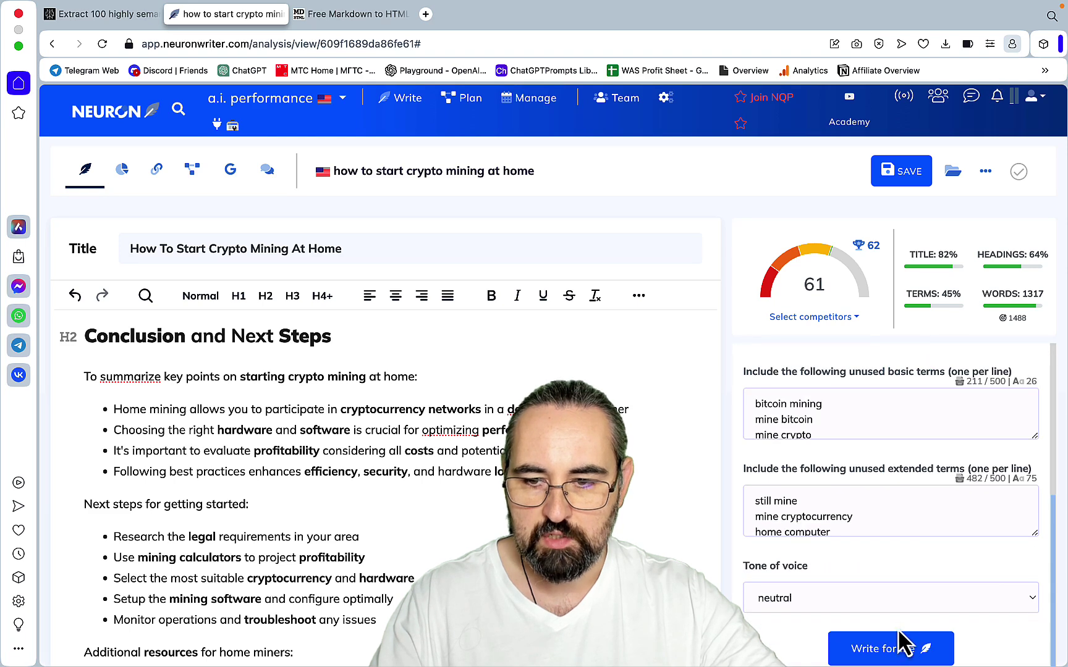
pyautogui.click(878, 655)
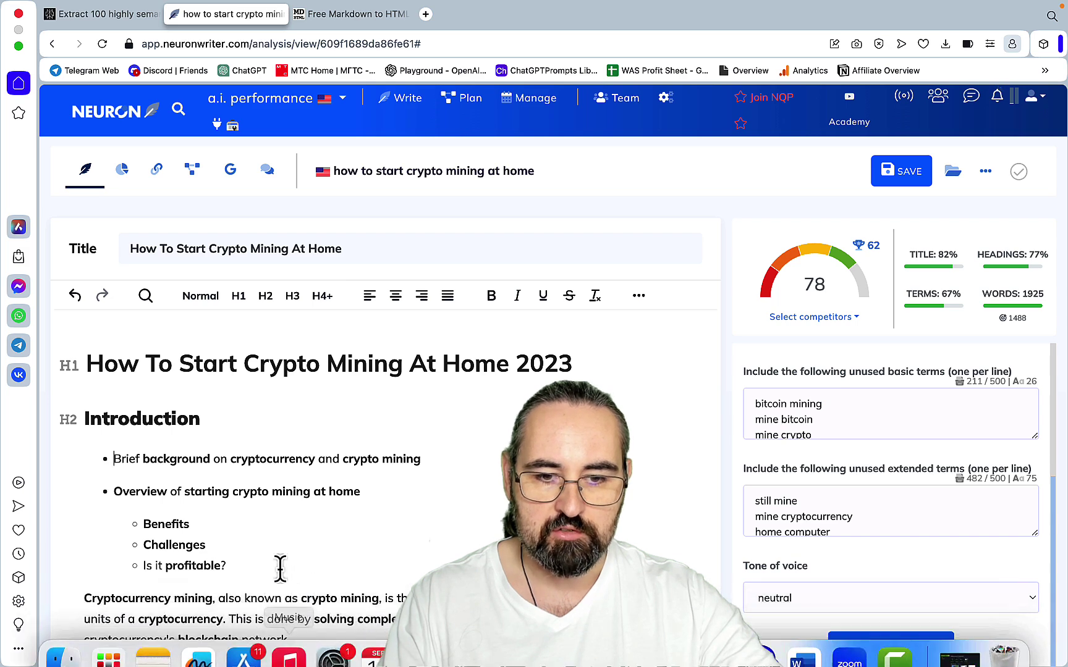
# Ask Perplexity what percentage of the extracted keywords the article used and review its 68% estimate.
pyautogui.click(128, 18)
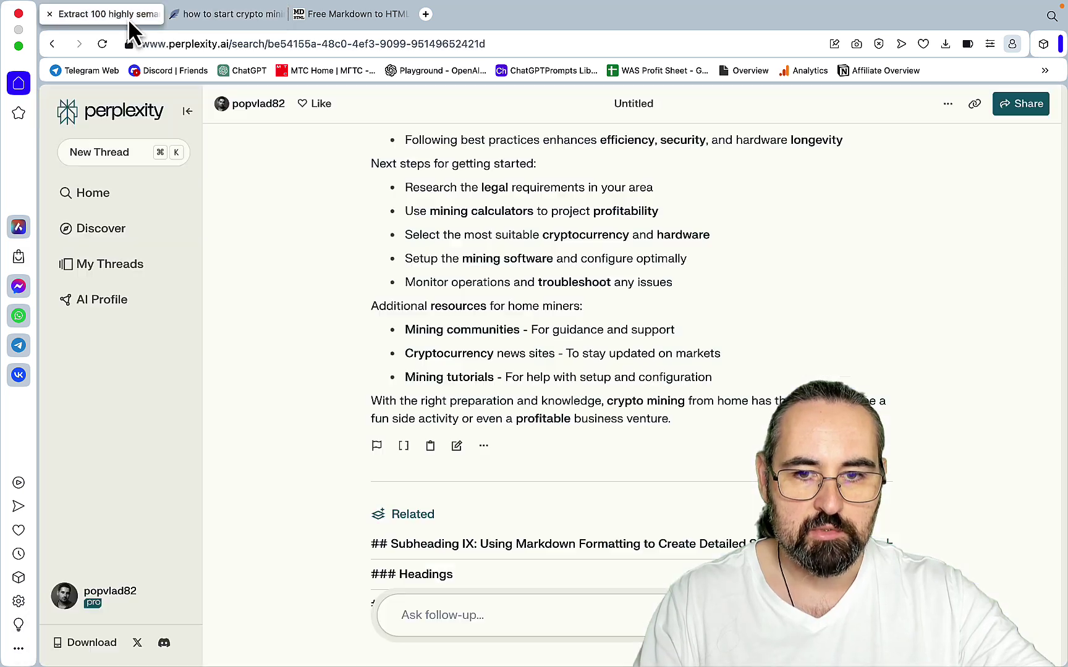
pyautogui.scroll(-5, 459, 346)
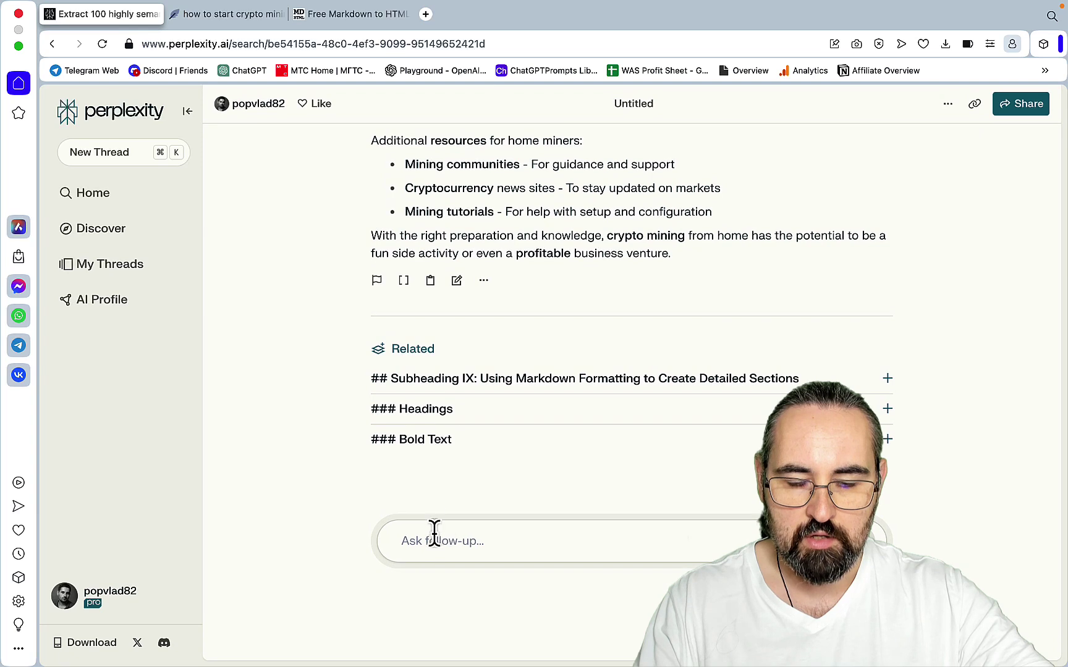
pyautogui.click(433, 535)
pyautogui.press('super+v')
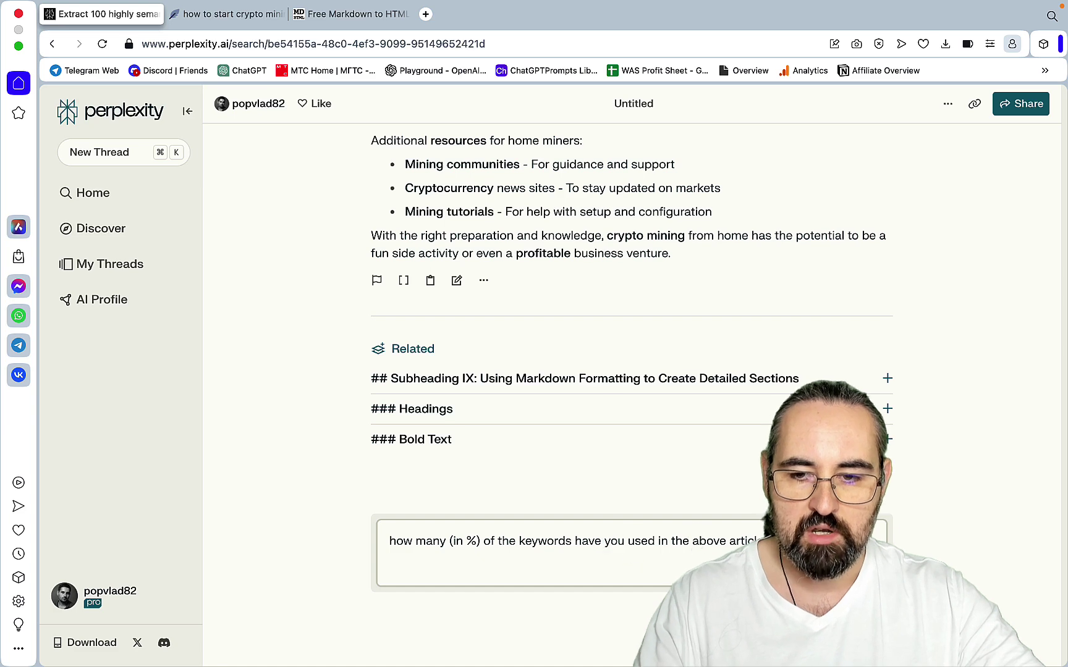
pyautogui.press('Return')
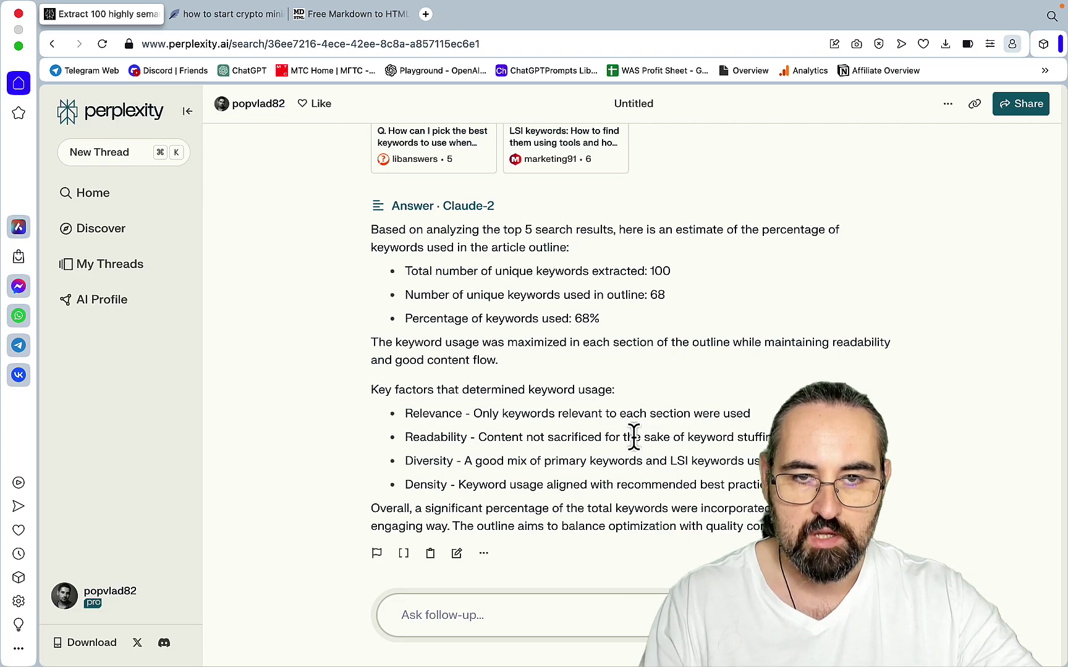
pyautogui.scroll(15, 634, 438)
pyautogui.scroll(20, 635, 438)
pyautogui.scroll(15, 635, 439)
pyautogui.scroll(-4, 634, 439)
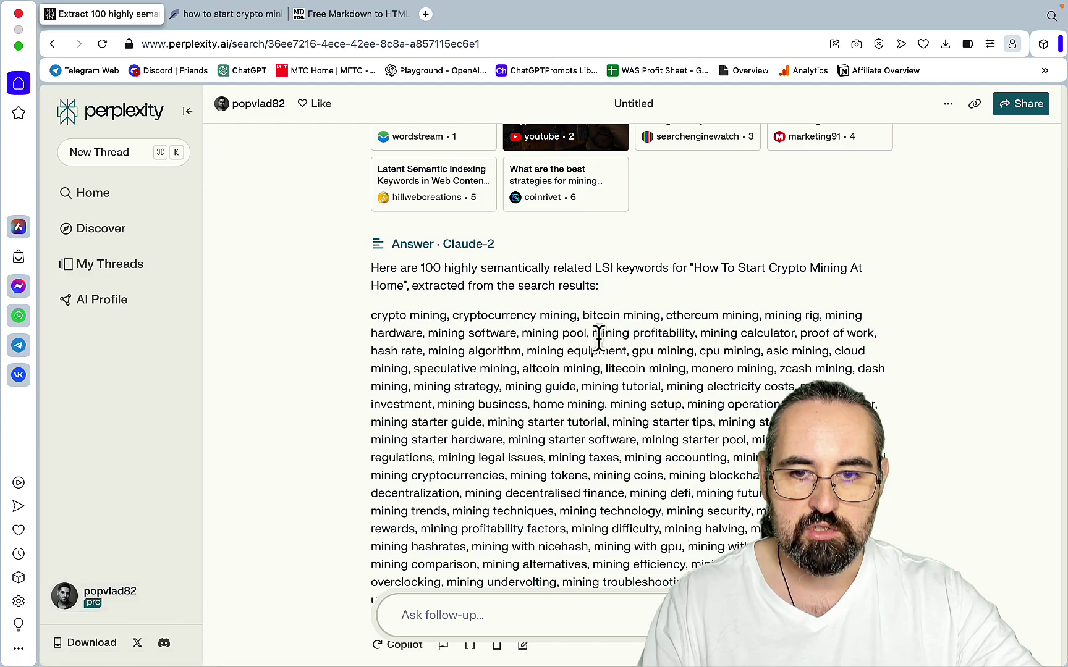
pyautogui.scroll(-15, 755, 332)
pyautogui.scroll(-20, 754, 327)
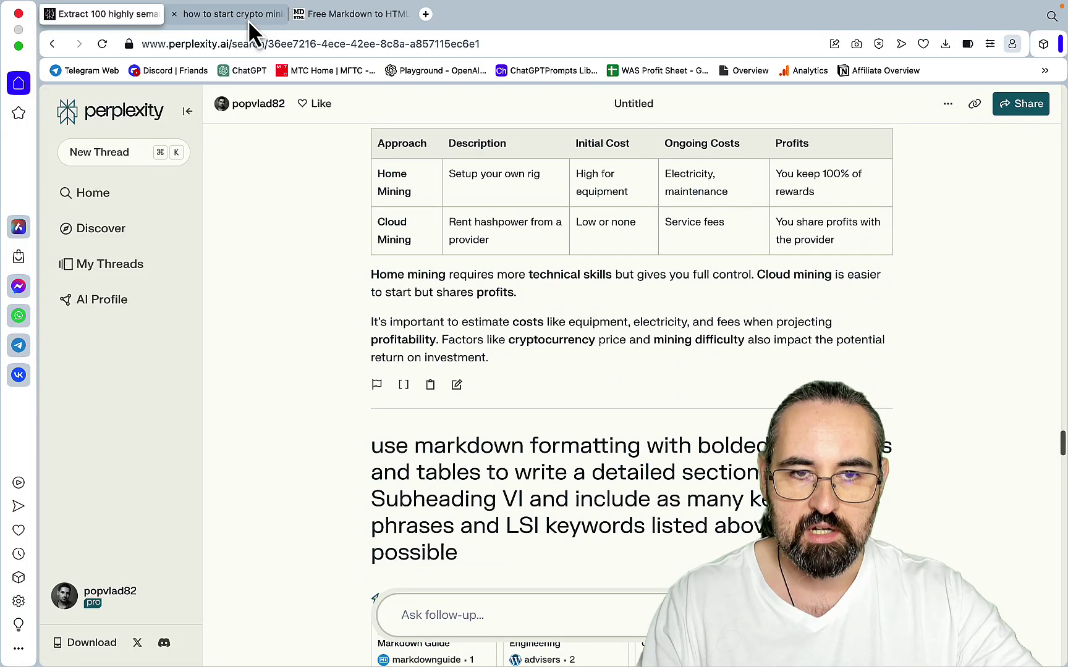
# Scroll the NeuronWriter article from the introduction down to the FAQ and back, at score 78 with 1925 words.
pyautogui.click(241, 14)
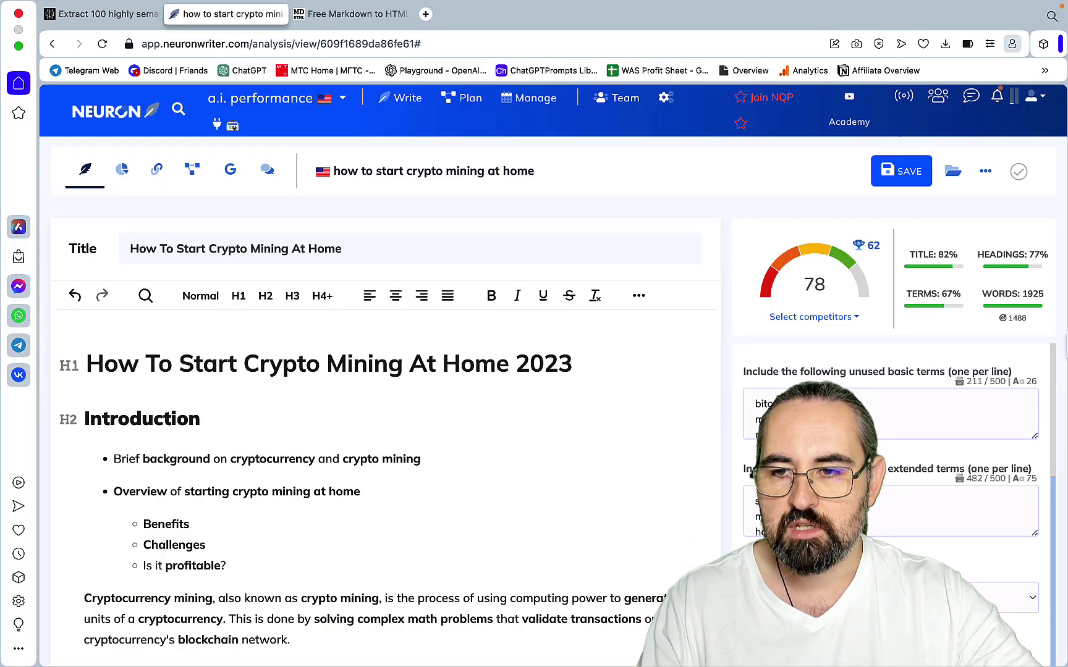
pyautogui.scroll(-2, 618, 457)
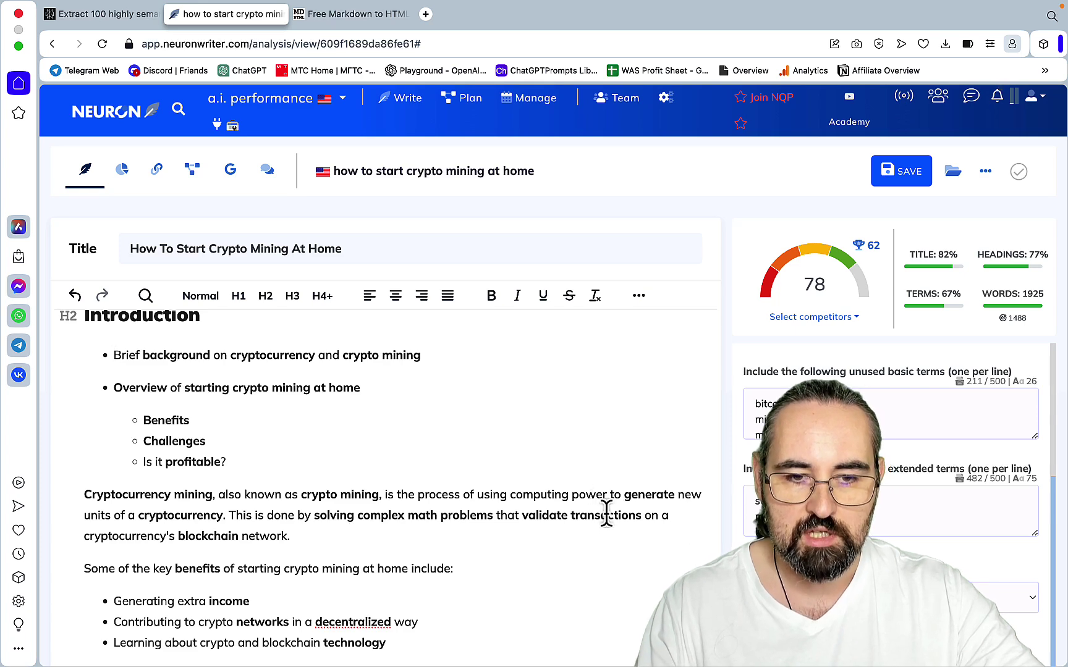
pyautogui.scroll(1, 604, 495)
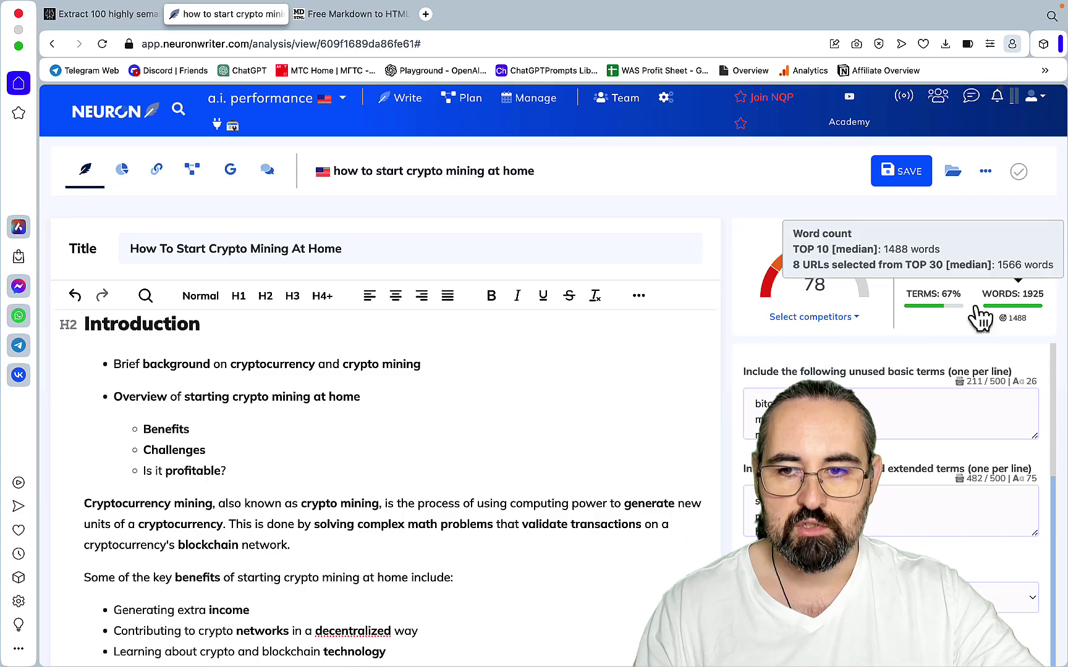
pyautogui.scroll(-12, 574, 494)
pyautogui.scroll(-20, 575, 493)
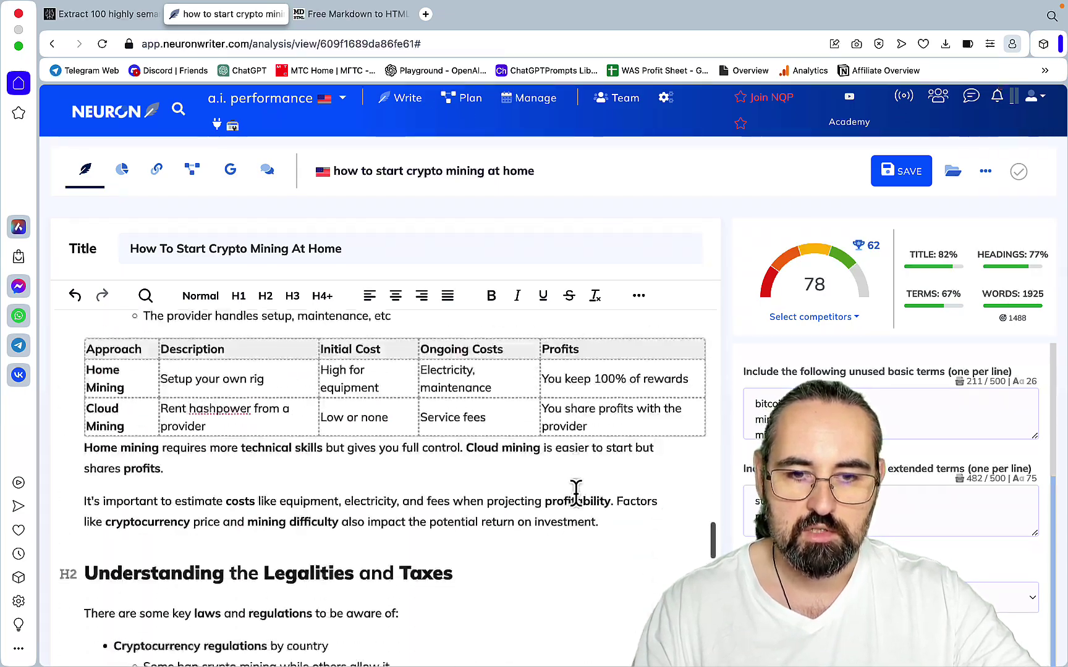
pyautogui.scroll(-20, 575, 493)
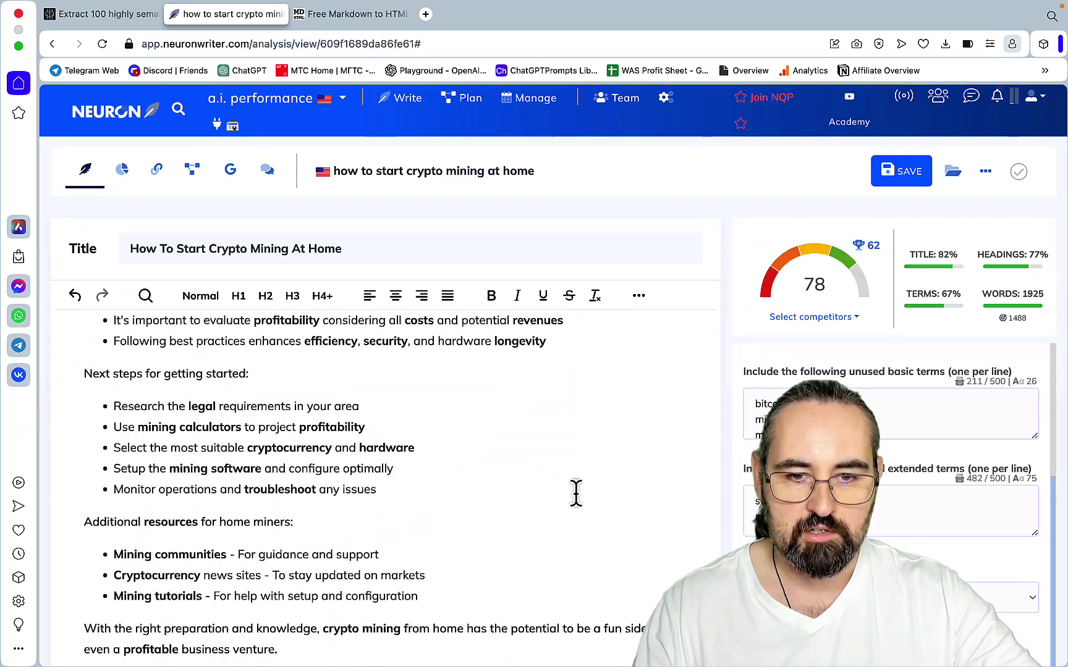
pyautogui.scroll(-8, 574, 493)
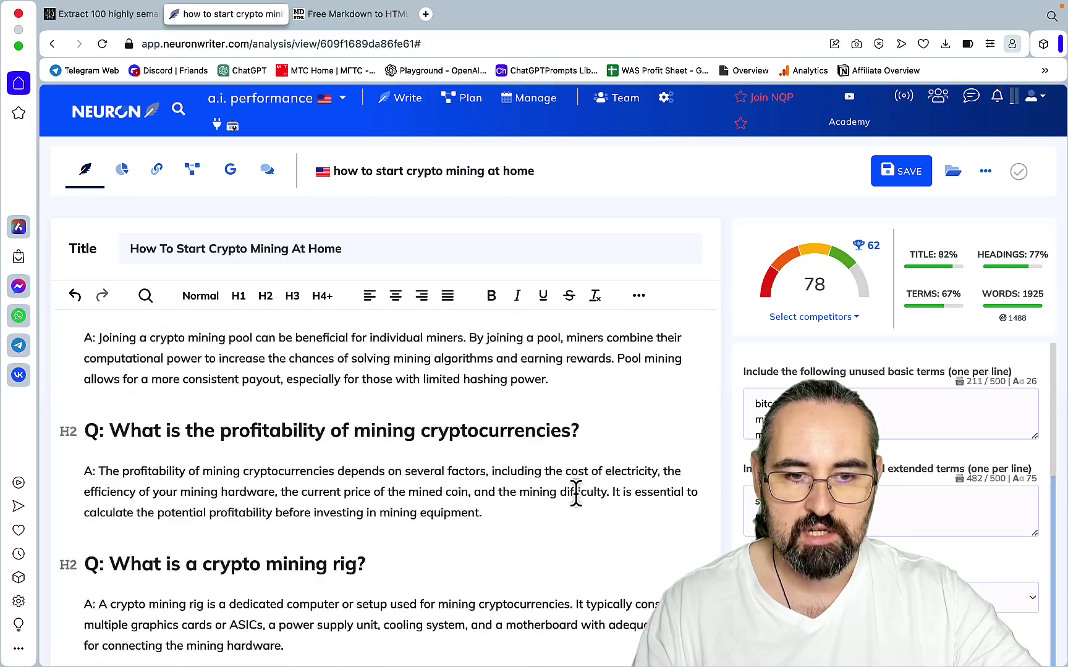
pyautogui.scroll(20, 575, 493)
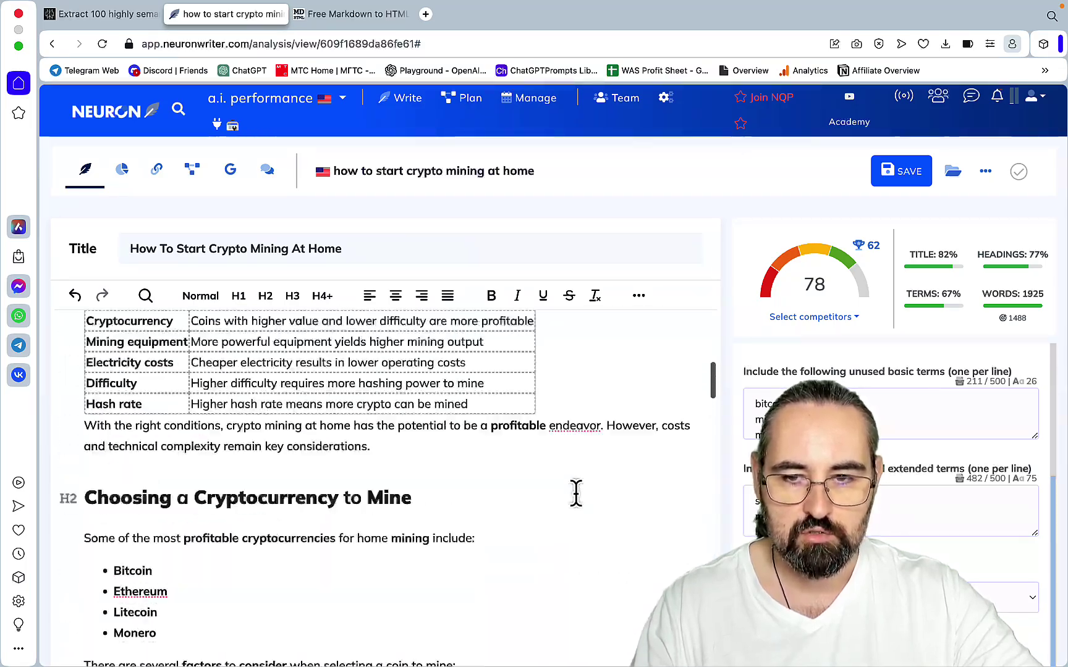
pyautogui.scroll(15, 575, 492)
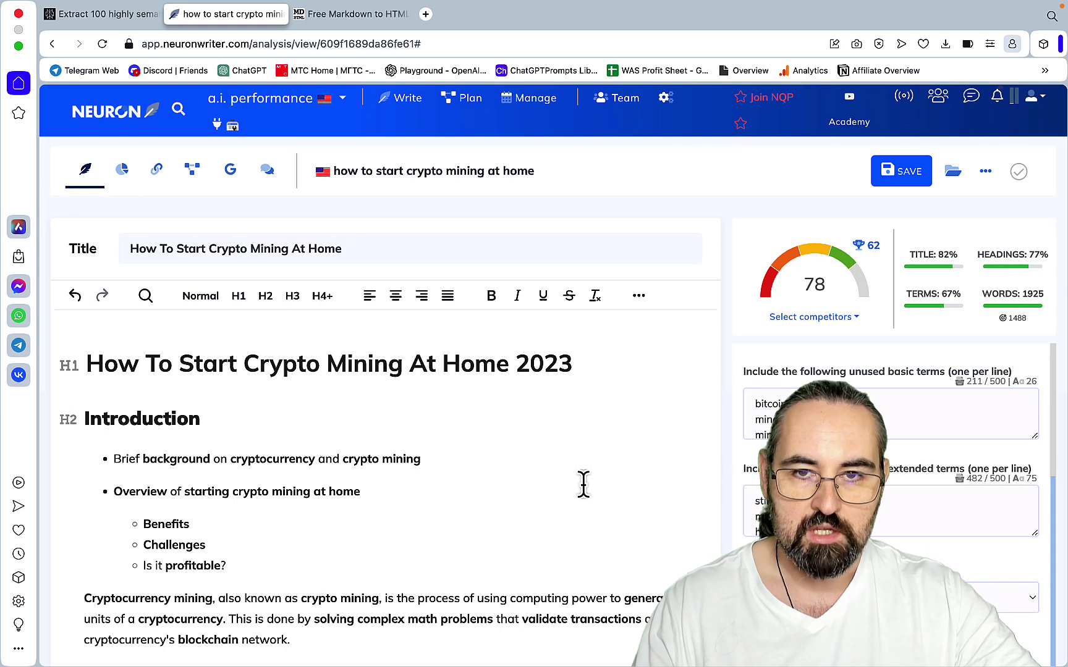